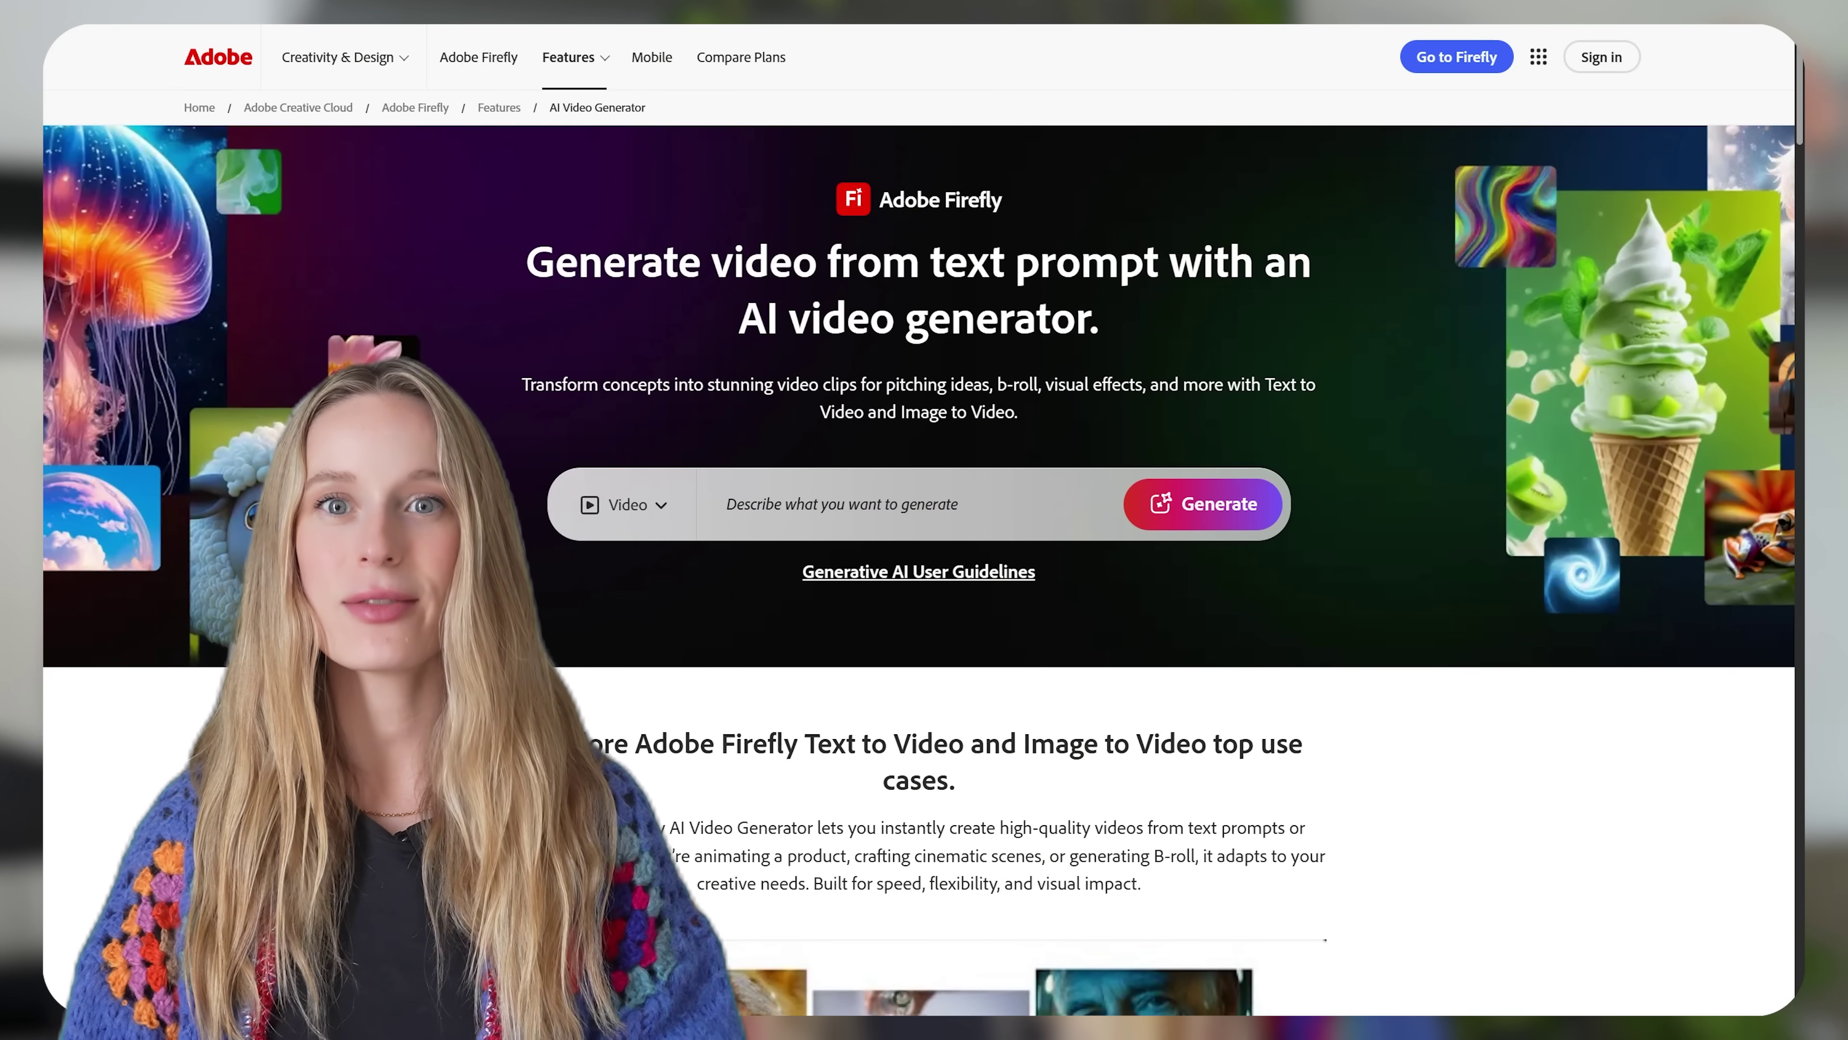
# Scroll down the AI Video Generator page to reach the 5-second 540p city skyline clip.
pyautogui.scroll(-5, 918, 568)
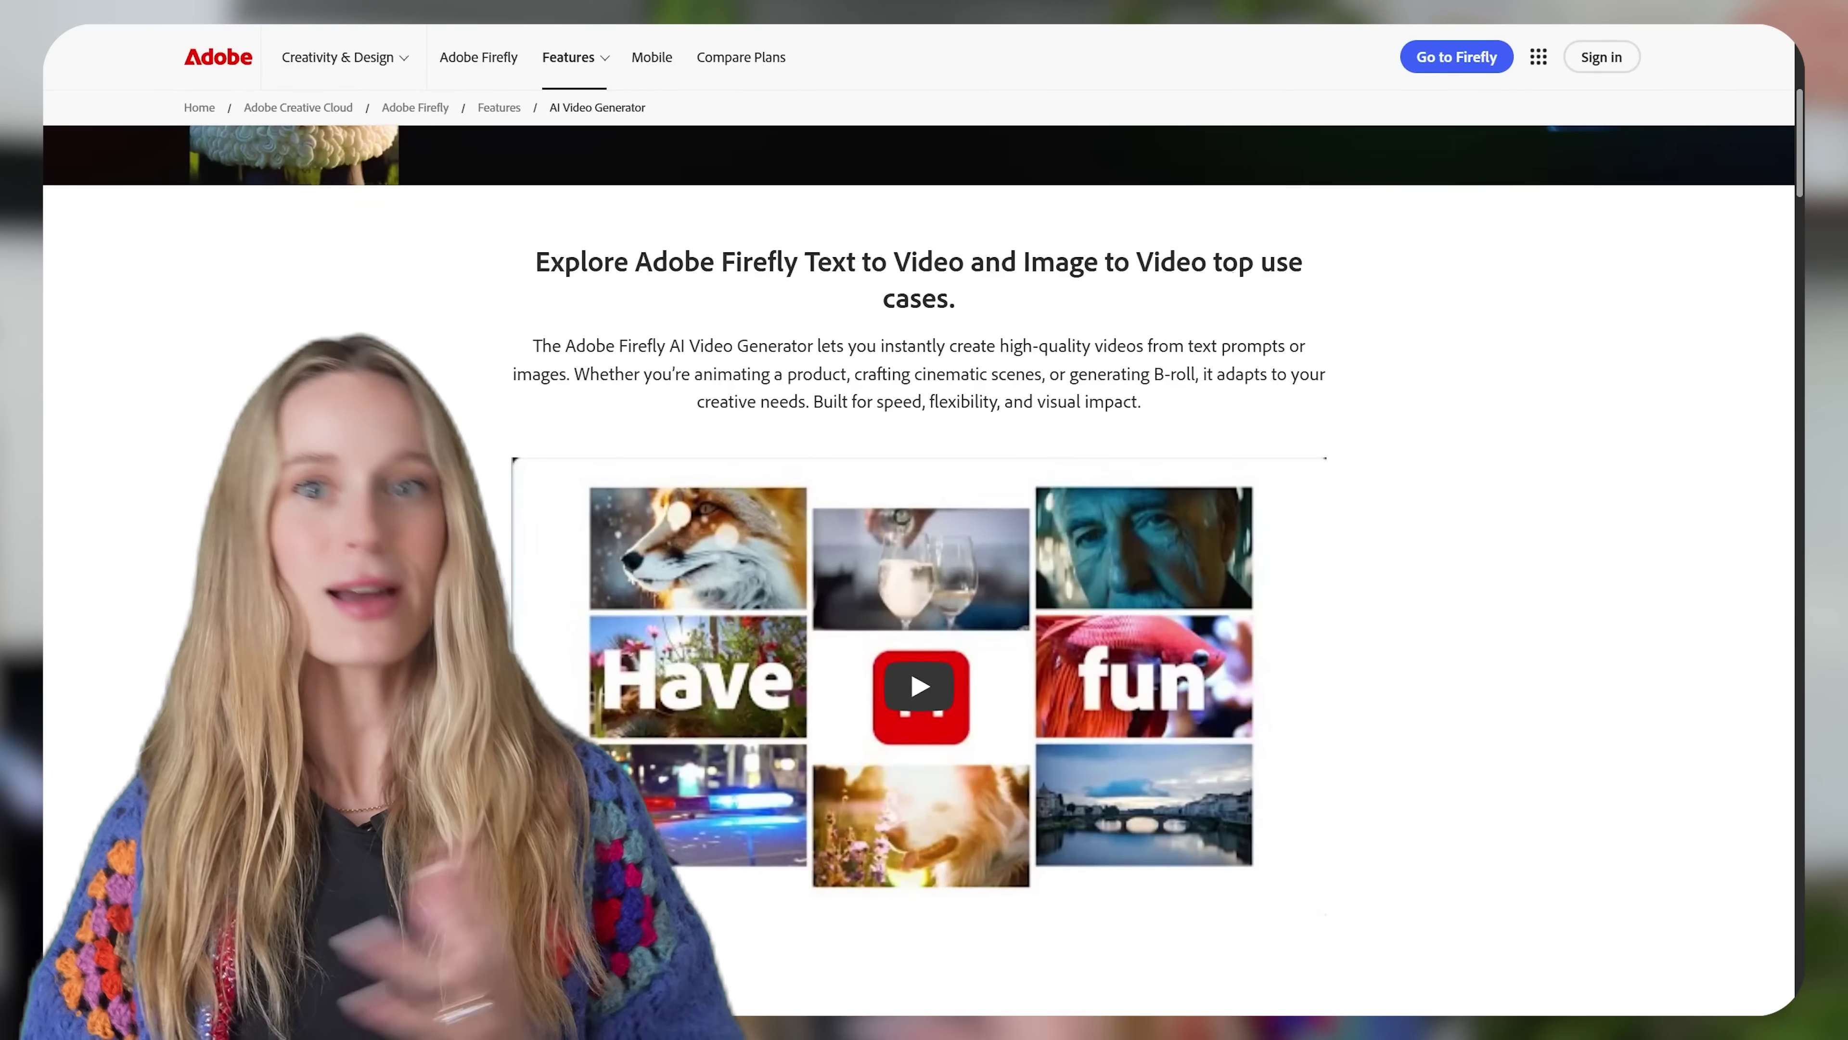
pyautogui.scroll(-5, 919, 568)
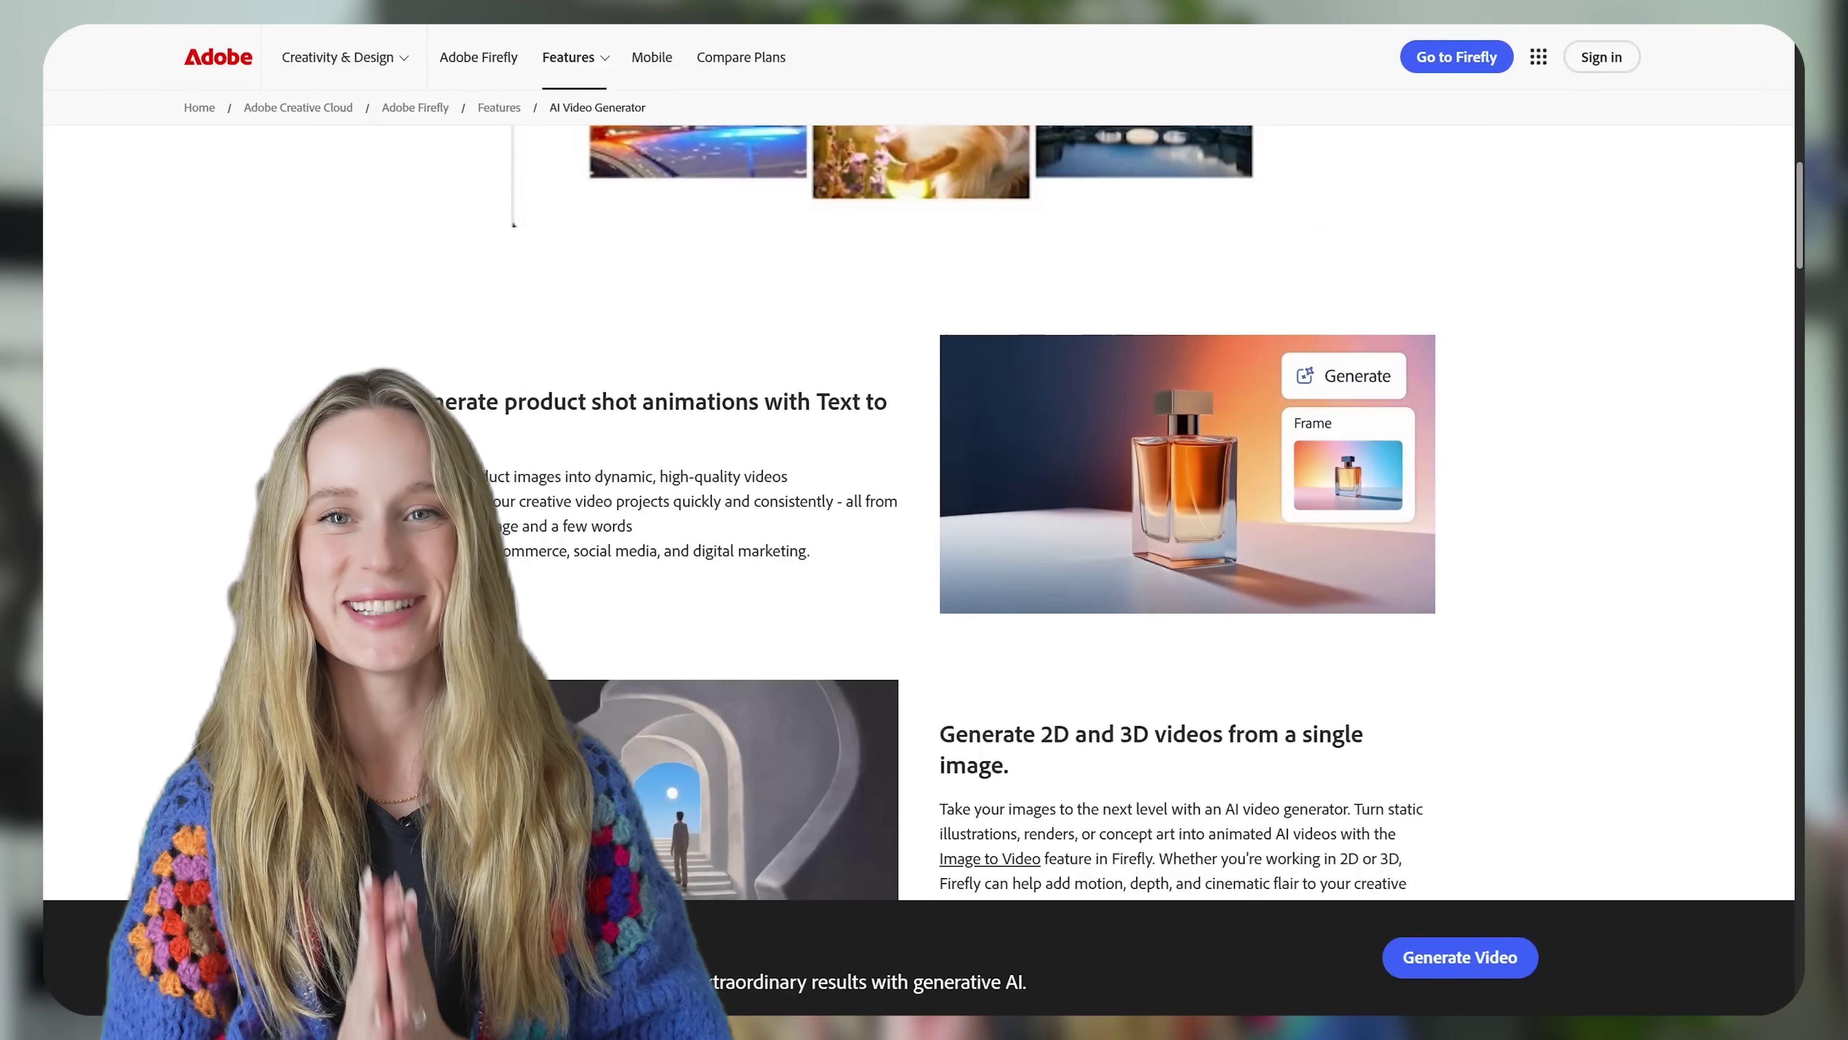
pyautogui.scroll(-5, 919, 510)
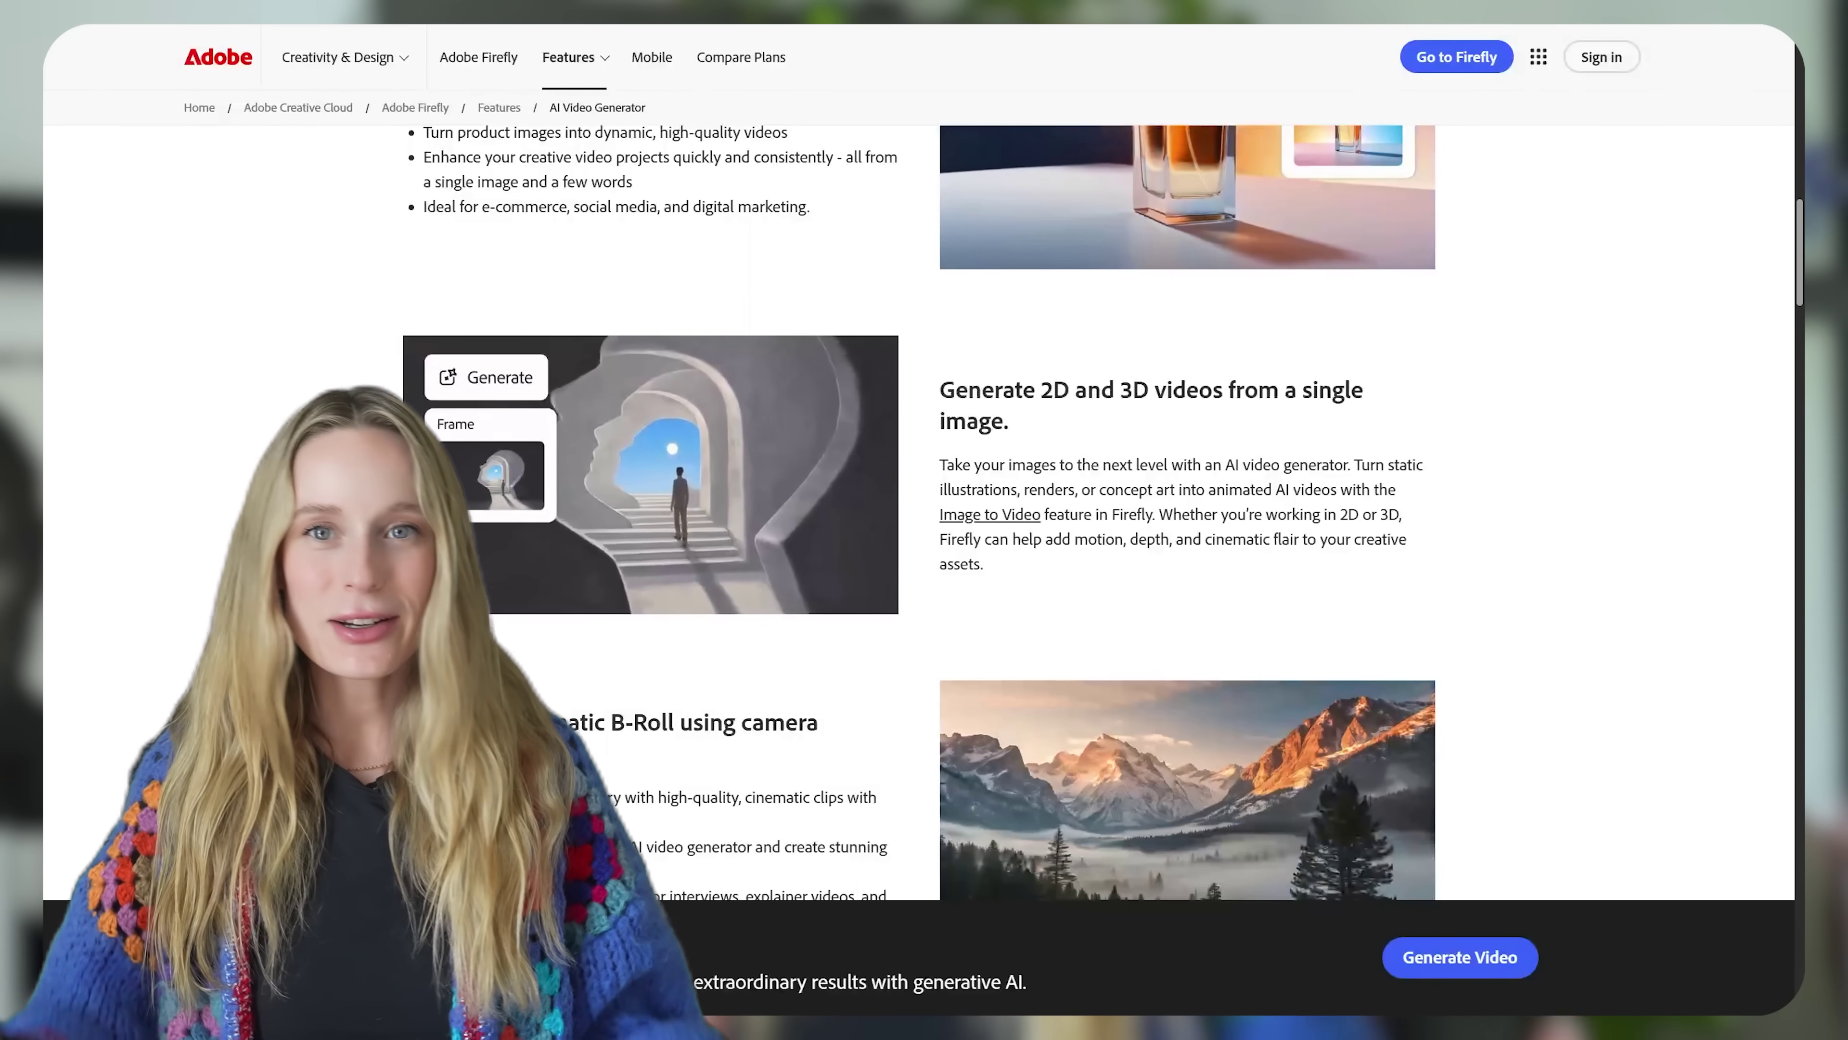
pyautogui.scroll(-5, 919, 509)
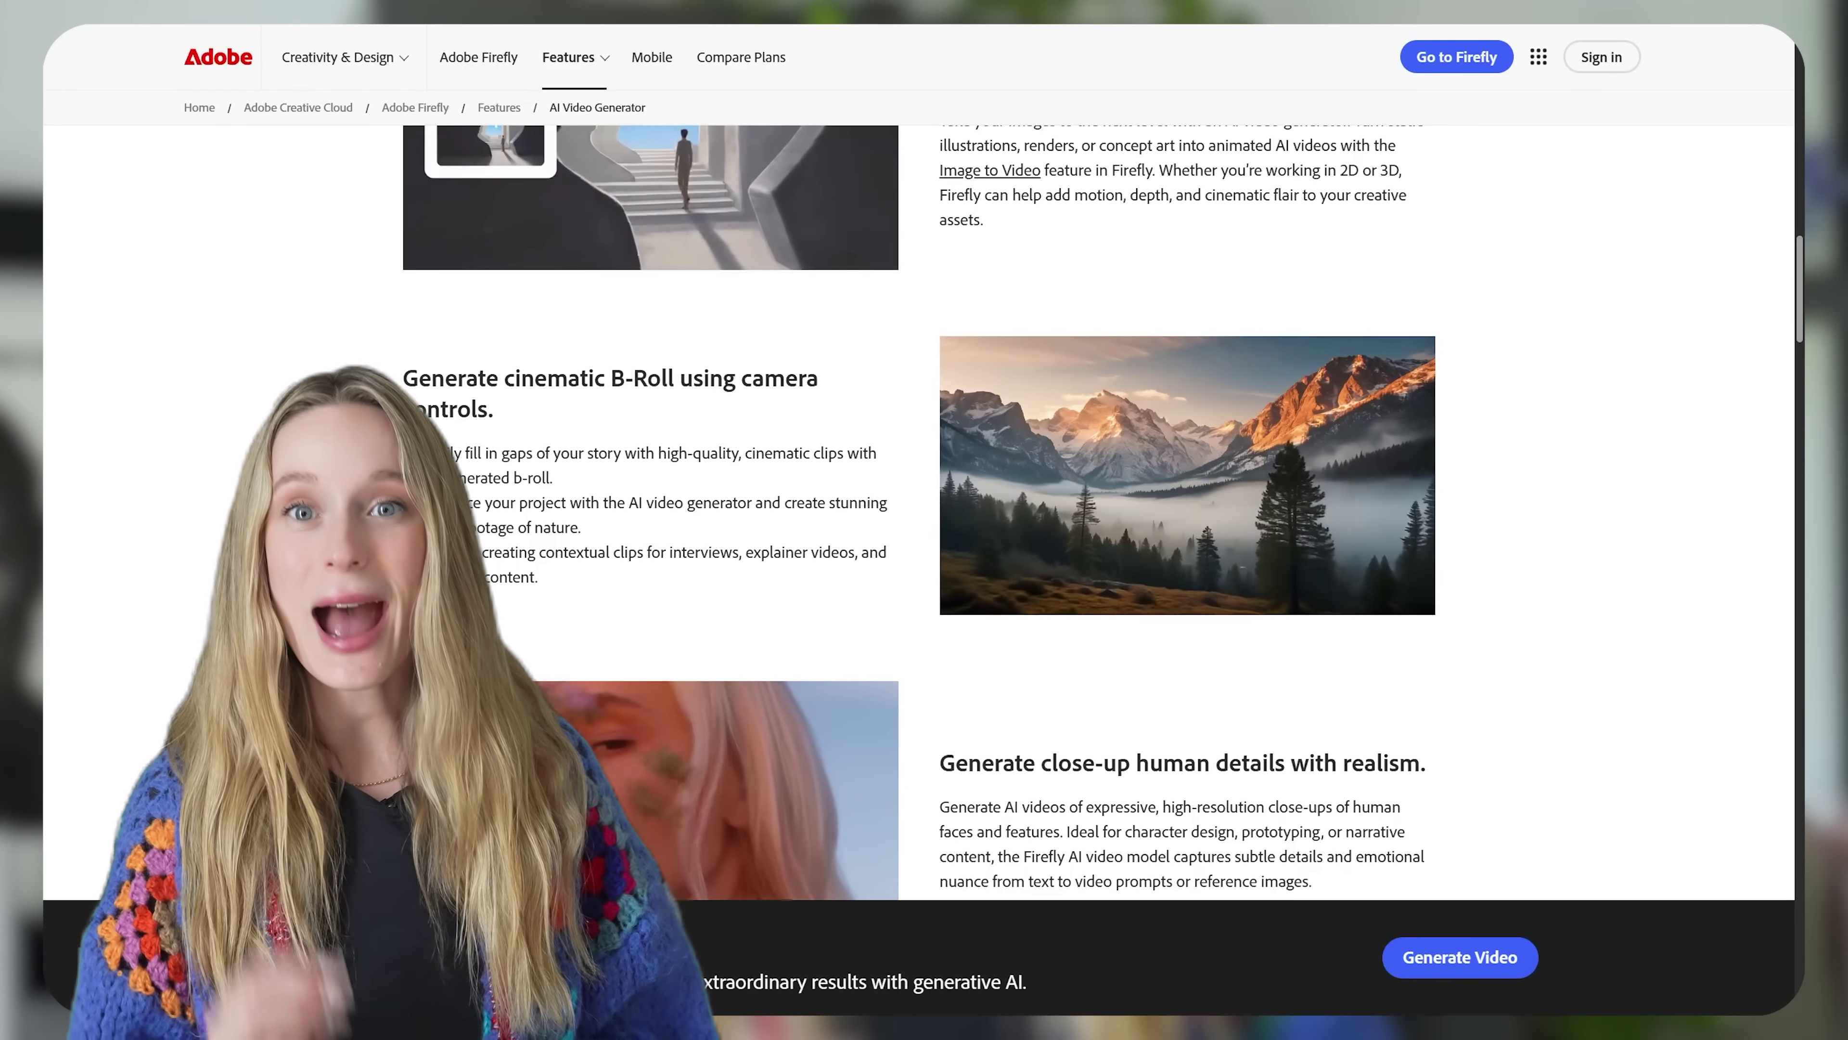
pyautogui.scroll(-6, 918, 510)
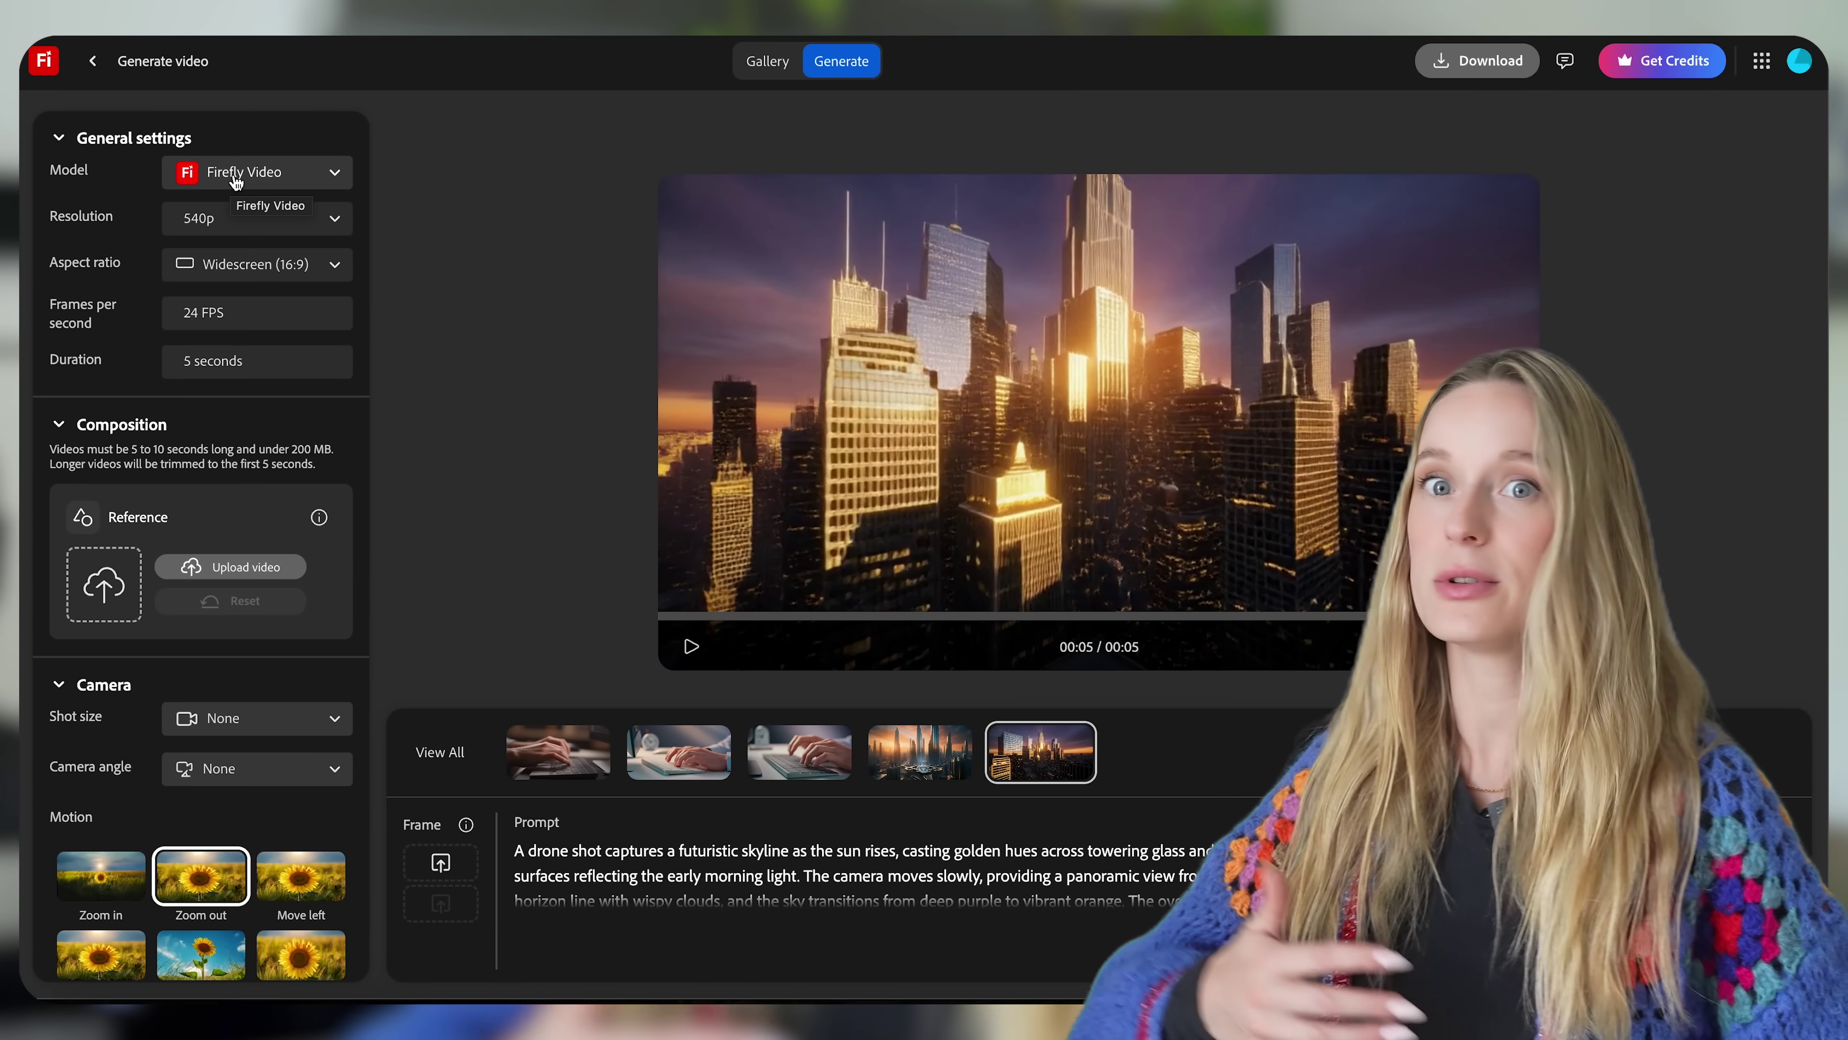
# Look over the Pika, Ray3 and Veo models in the Model list, keeping Firefly Video selected.
pyautogui.click(236, 182)
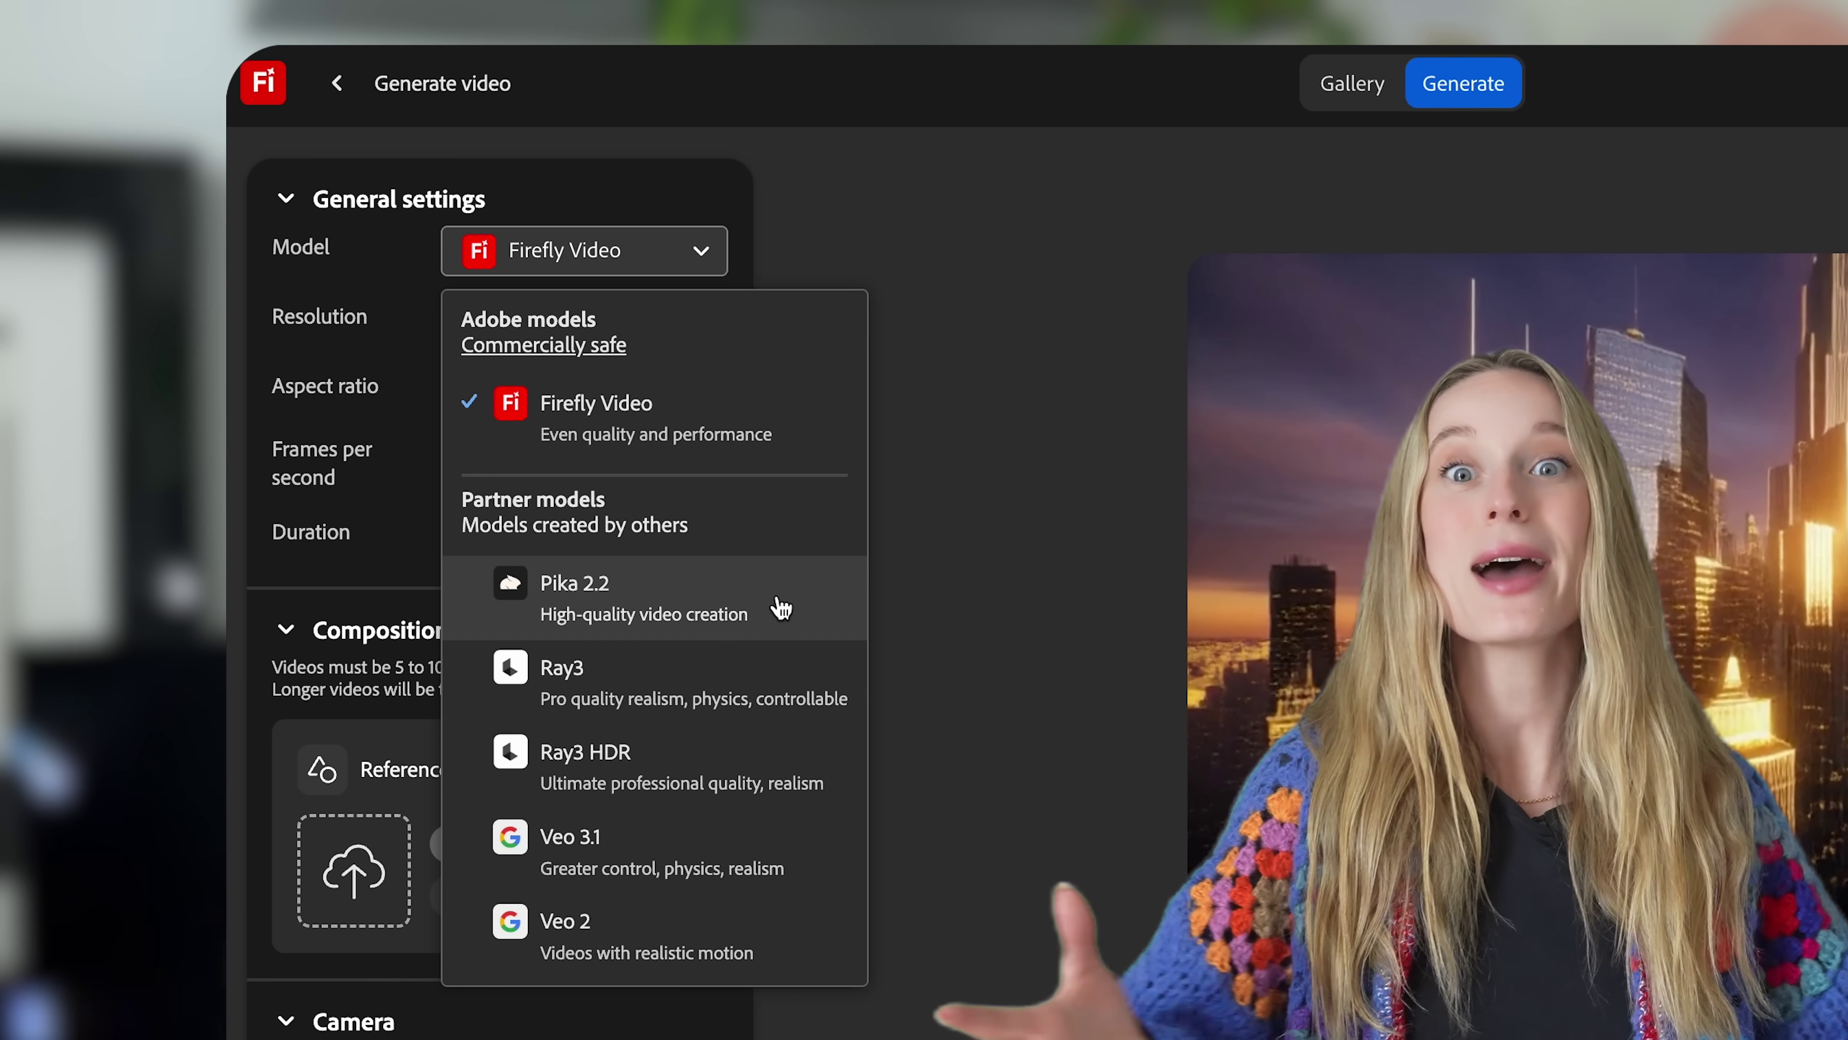
pyautogui.click(1100, 542)
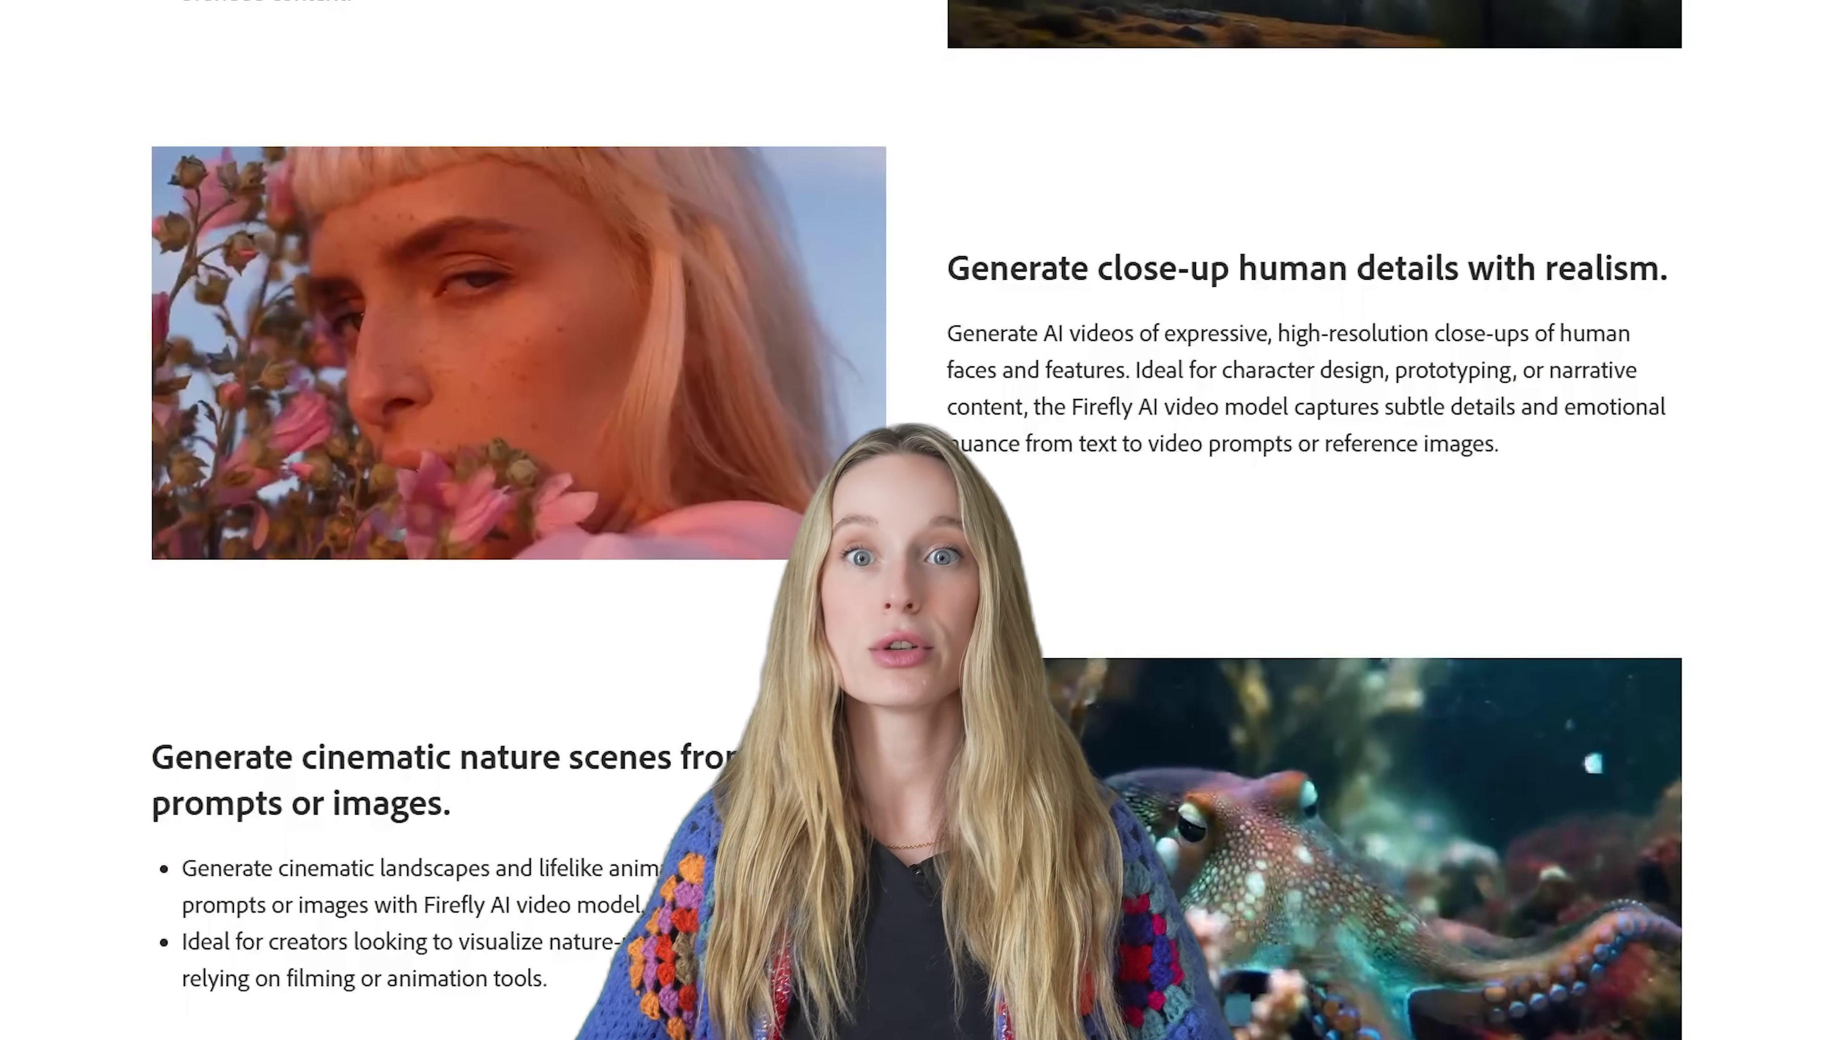
# Scroll down the features page to the realistic close-up and cinematic nature examples.
pyautogui.scroll(-5, 924, 520)
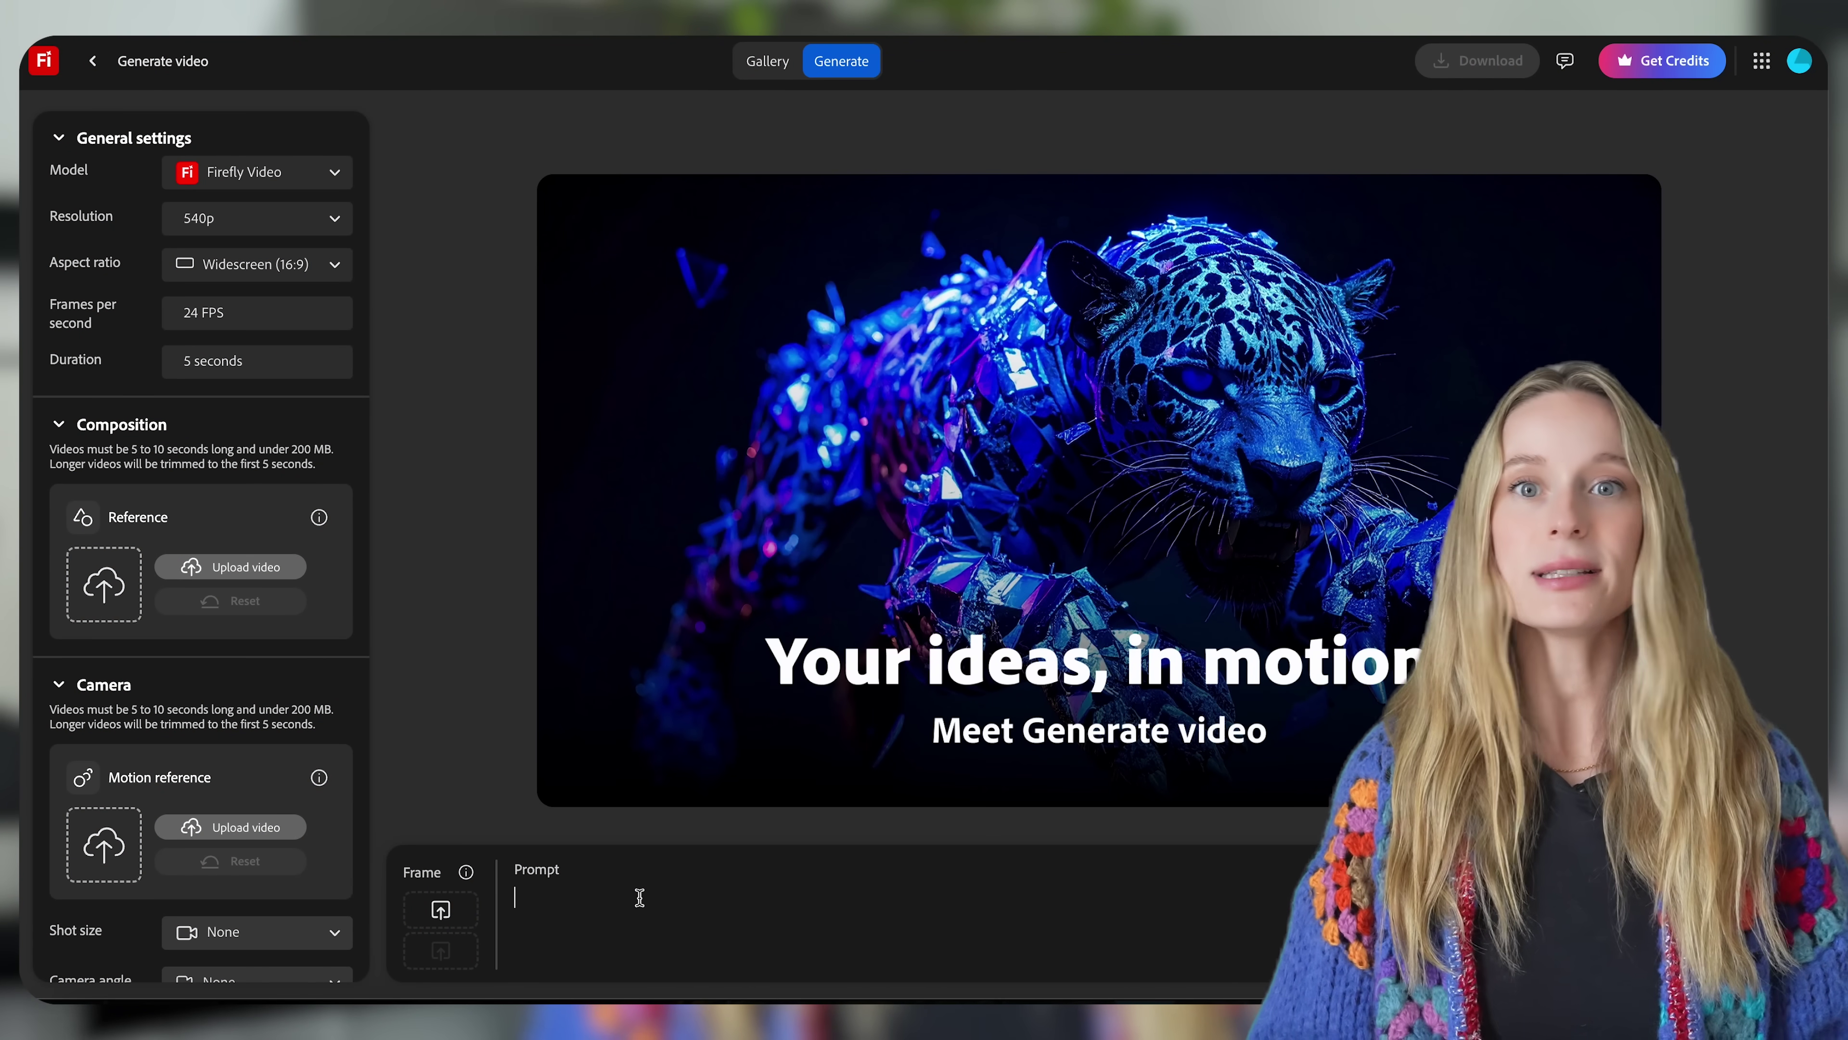
# Enter the 'typing' prompt, then scroll back up to the city skyline clip.
pyautogui.write('typing action.')
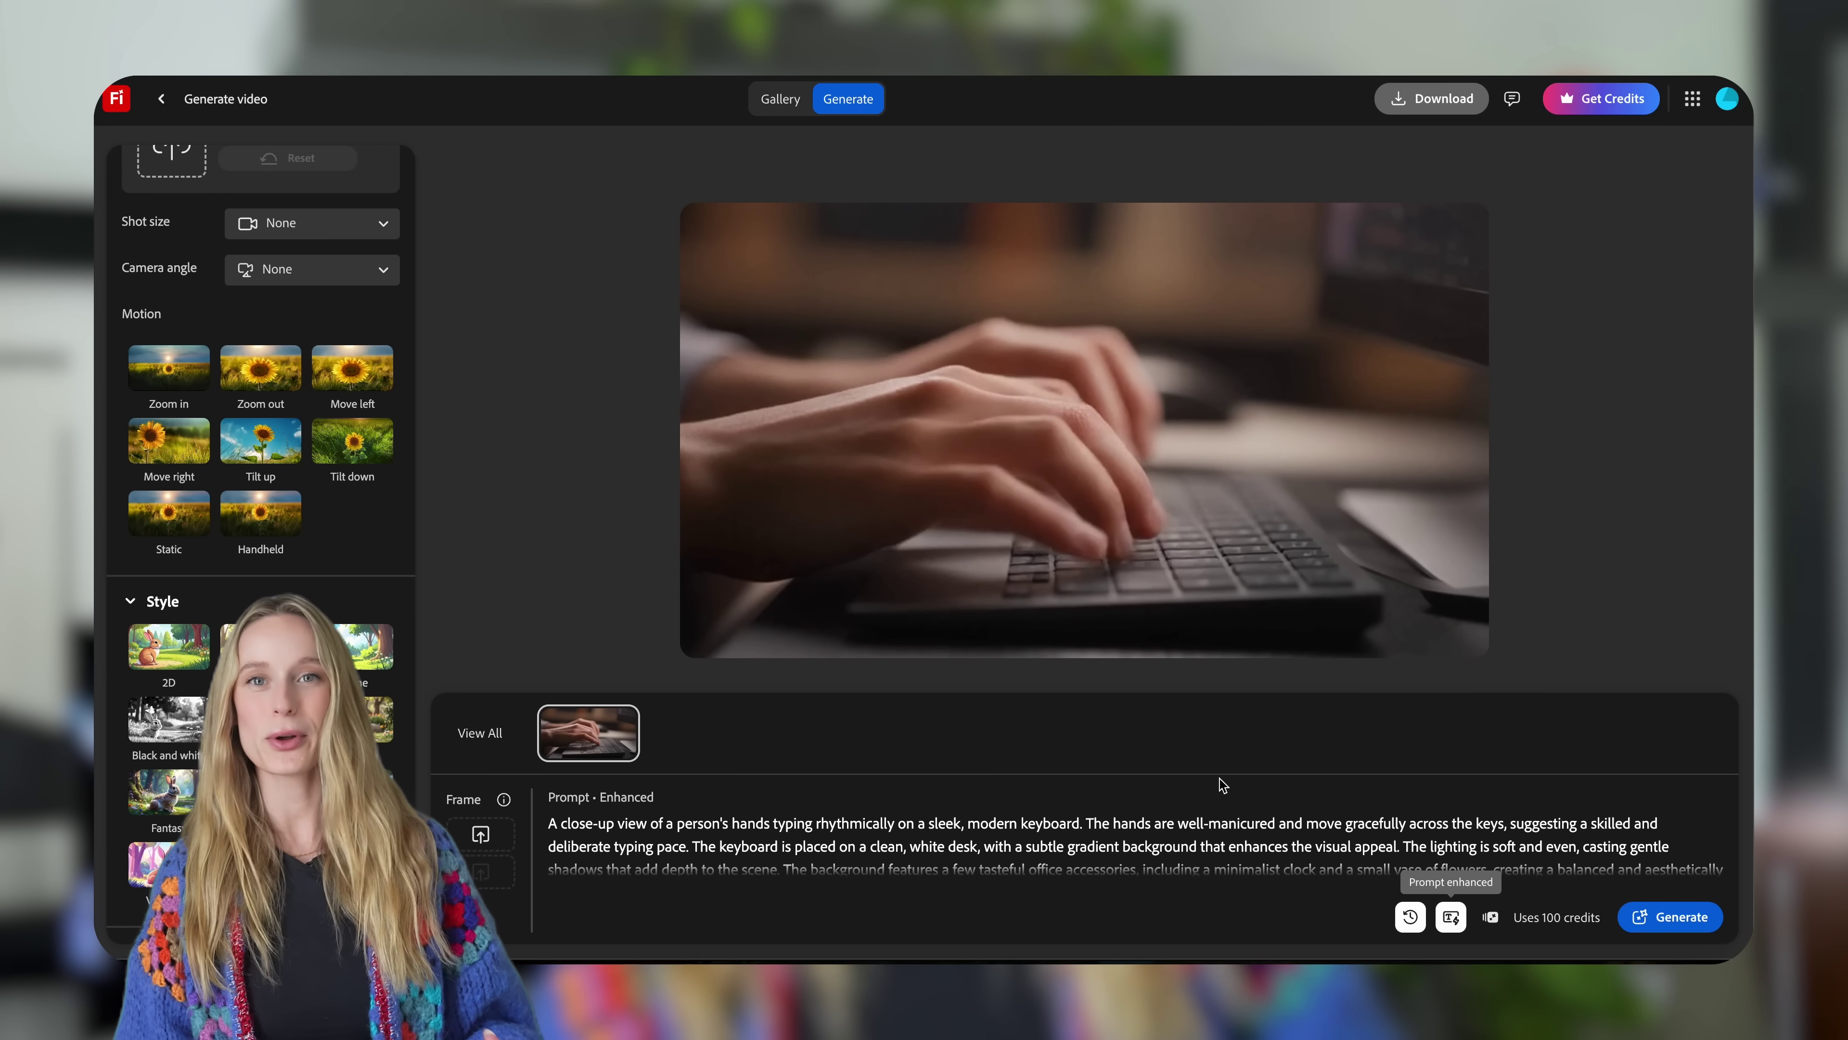
pyautogui.scroll(2, 1181, 843)
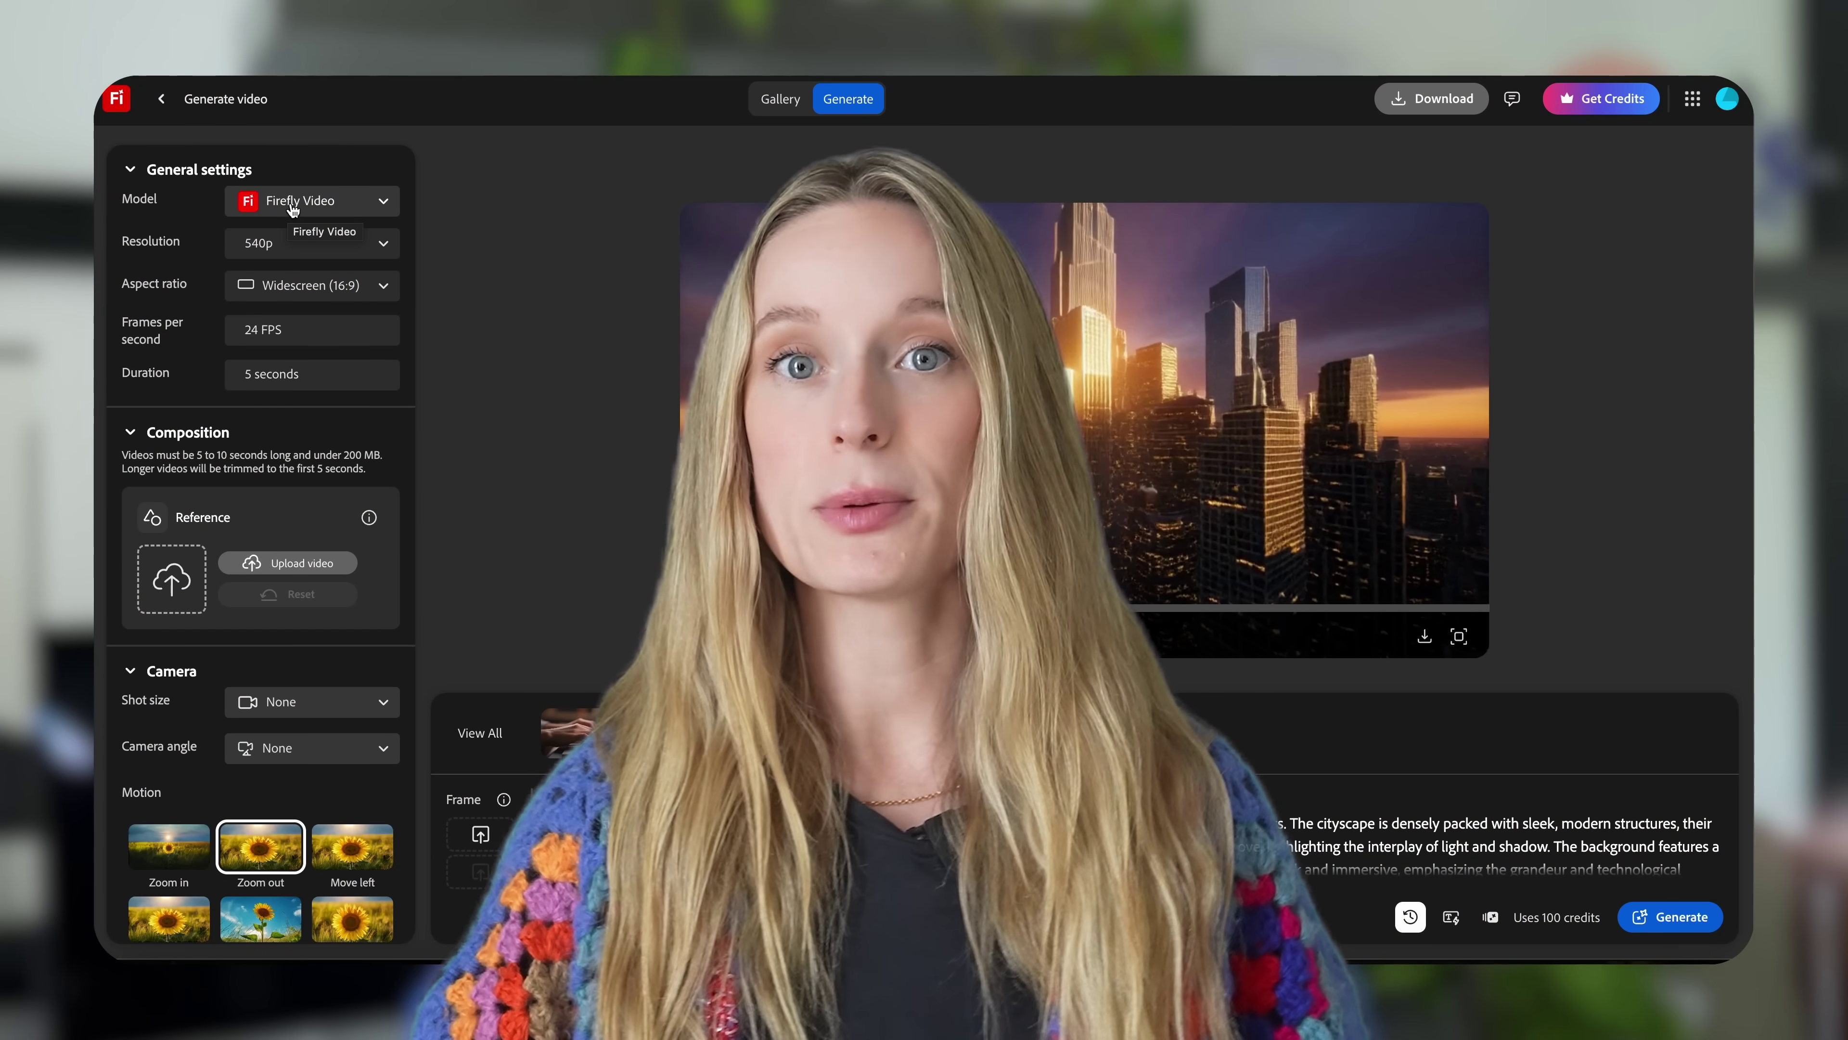
# Browse the Model list down to the Camera Motion options such as Zoom out.
pyautogui.click(293, 210)
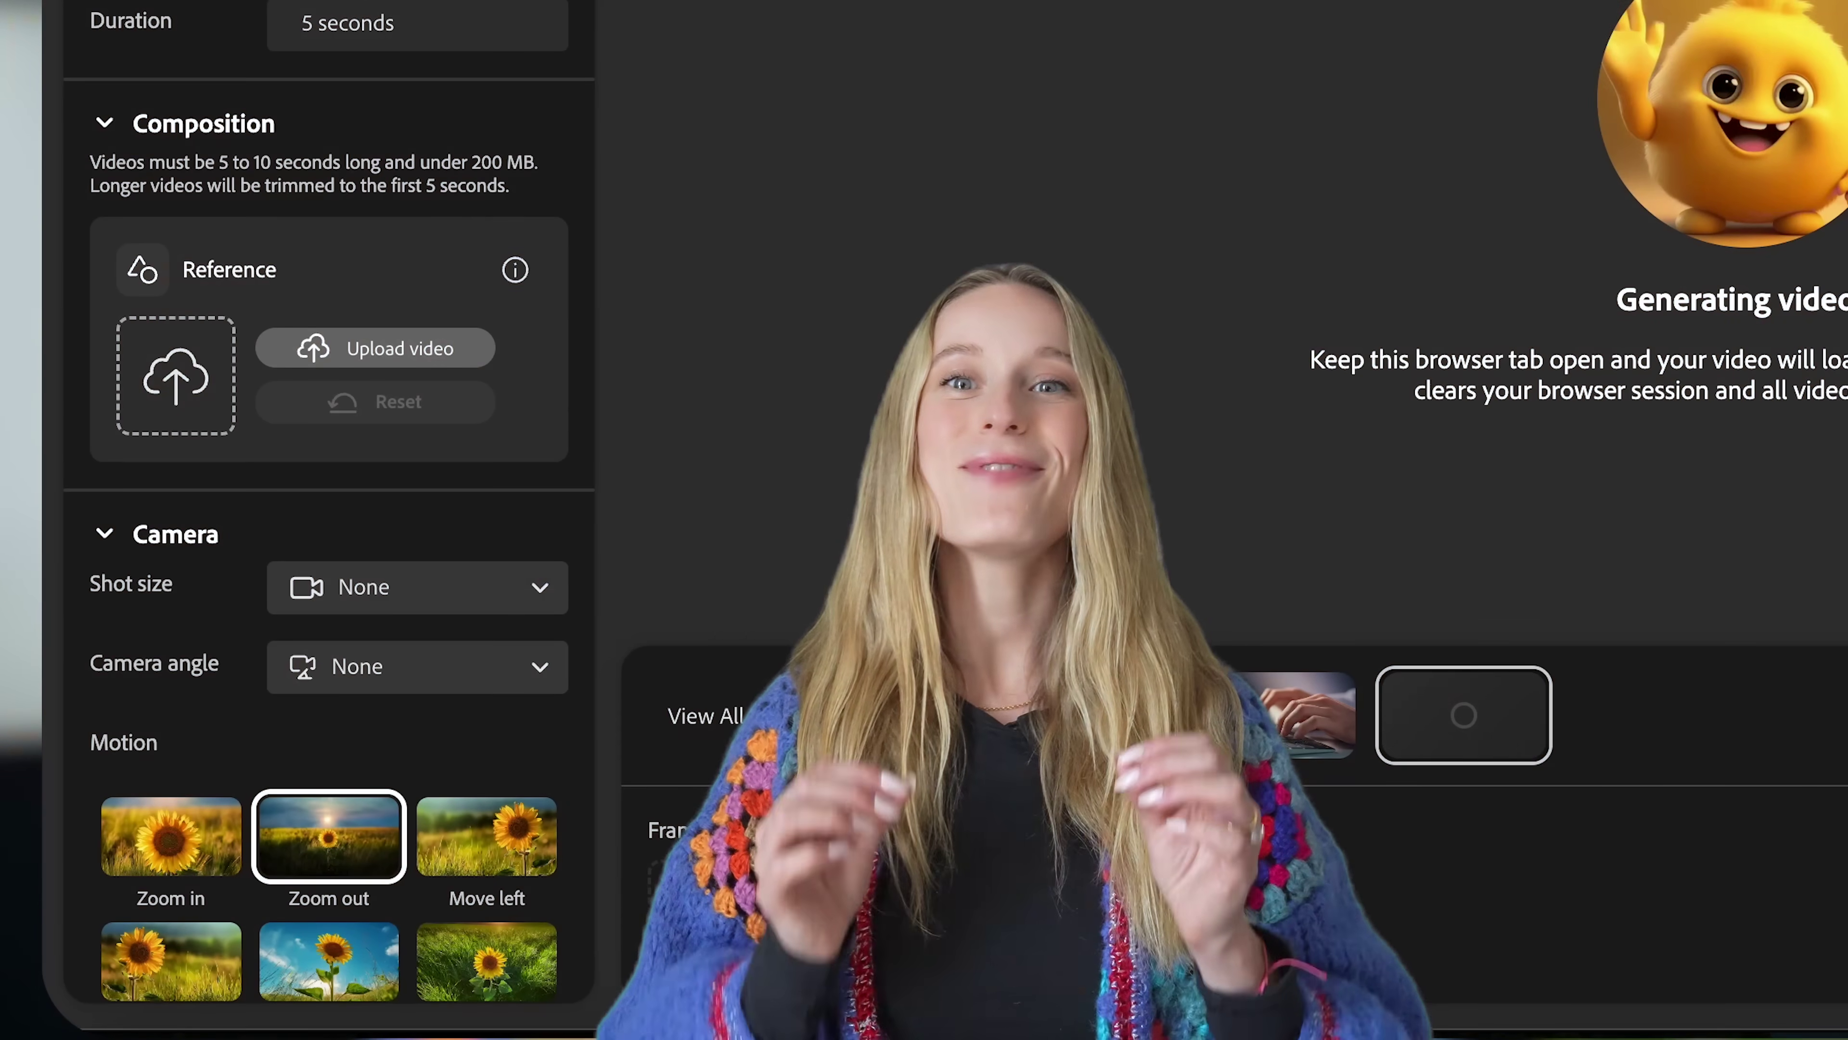
pyautogui.scroll(-10, 378, 746)
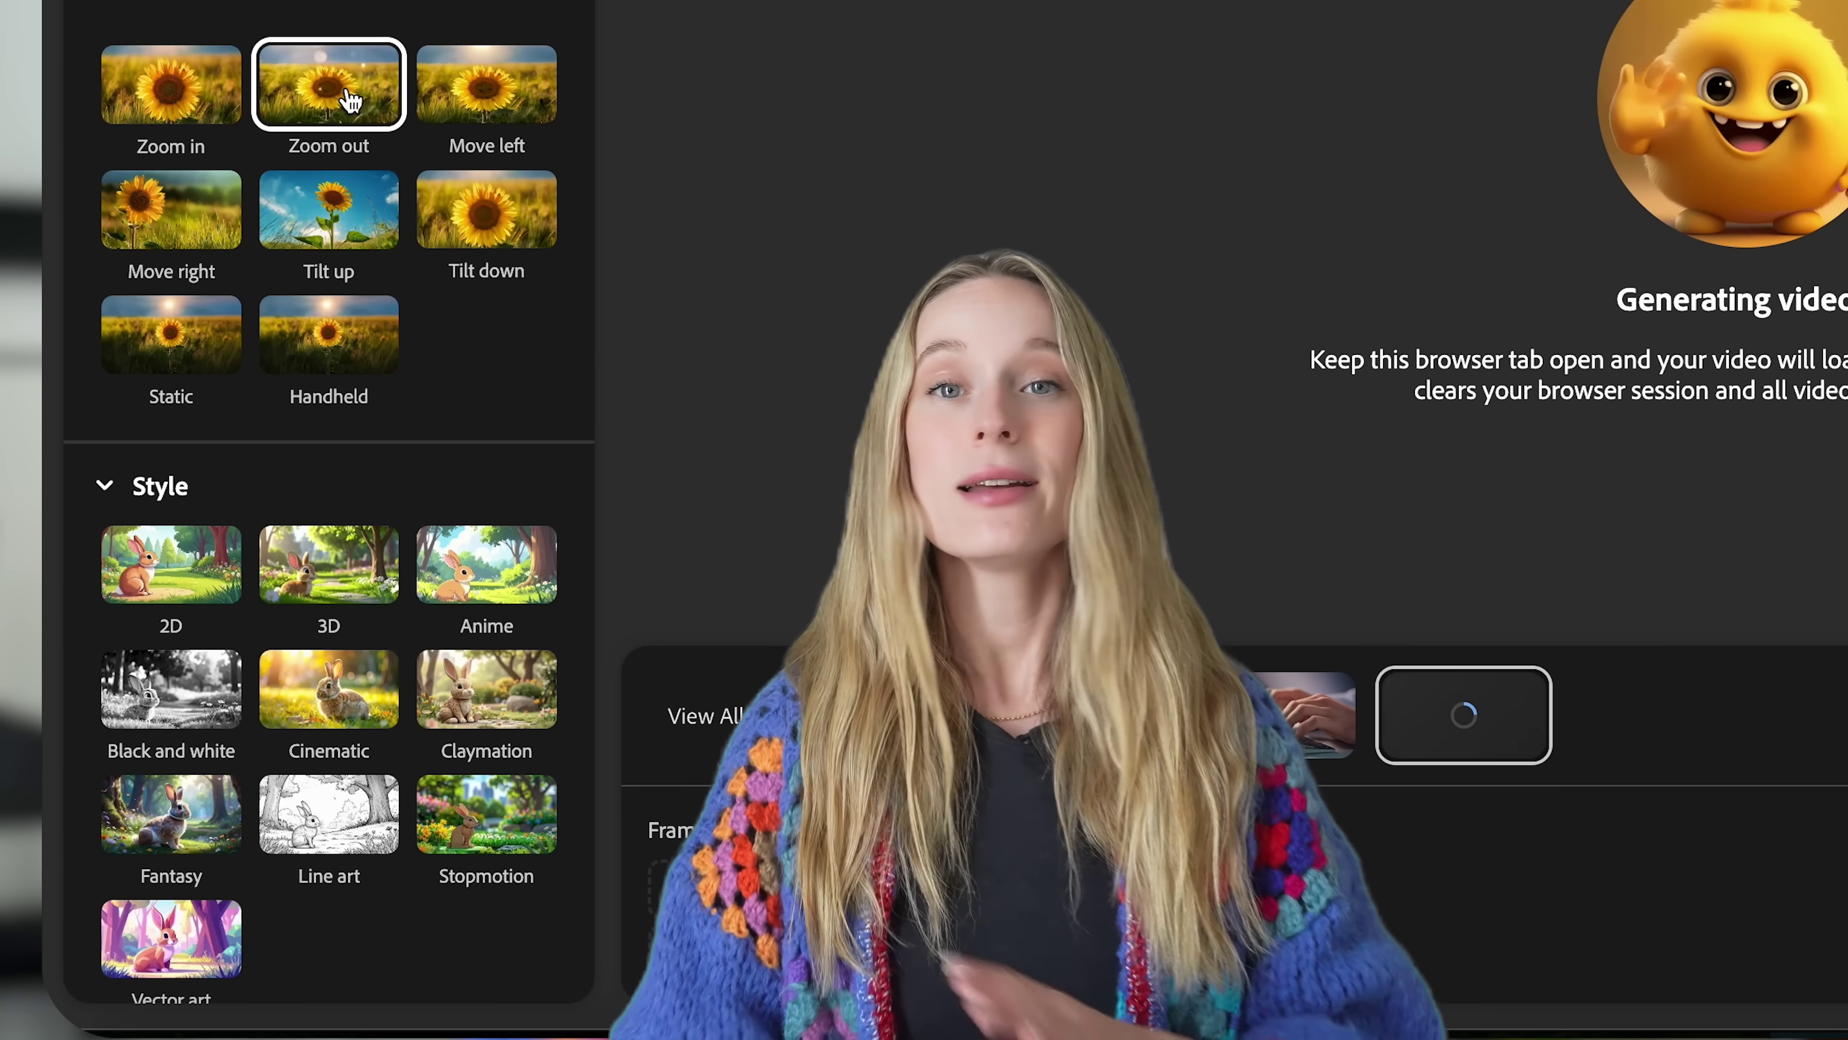
pyautogui.scroll(-3, 530, 323)
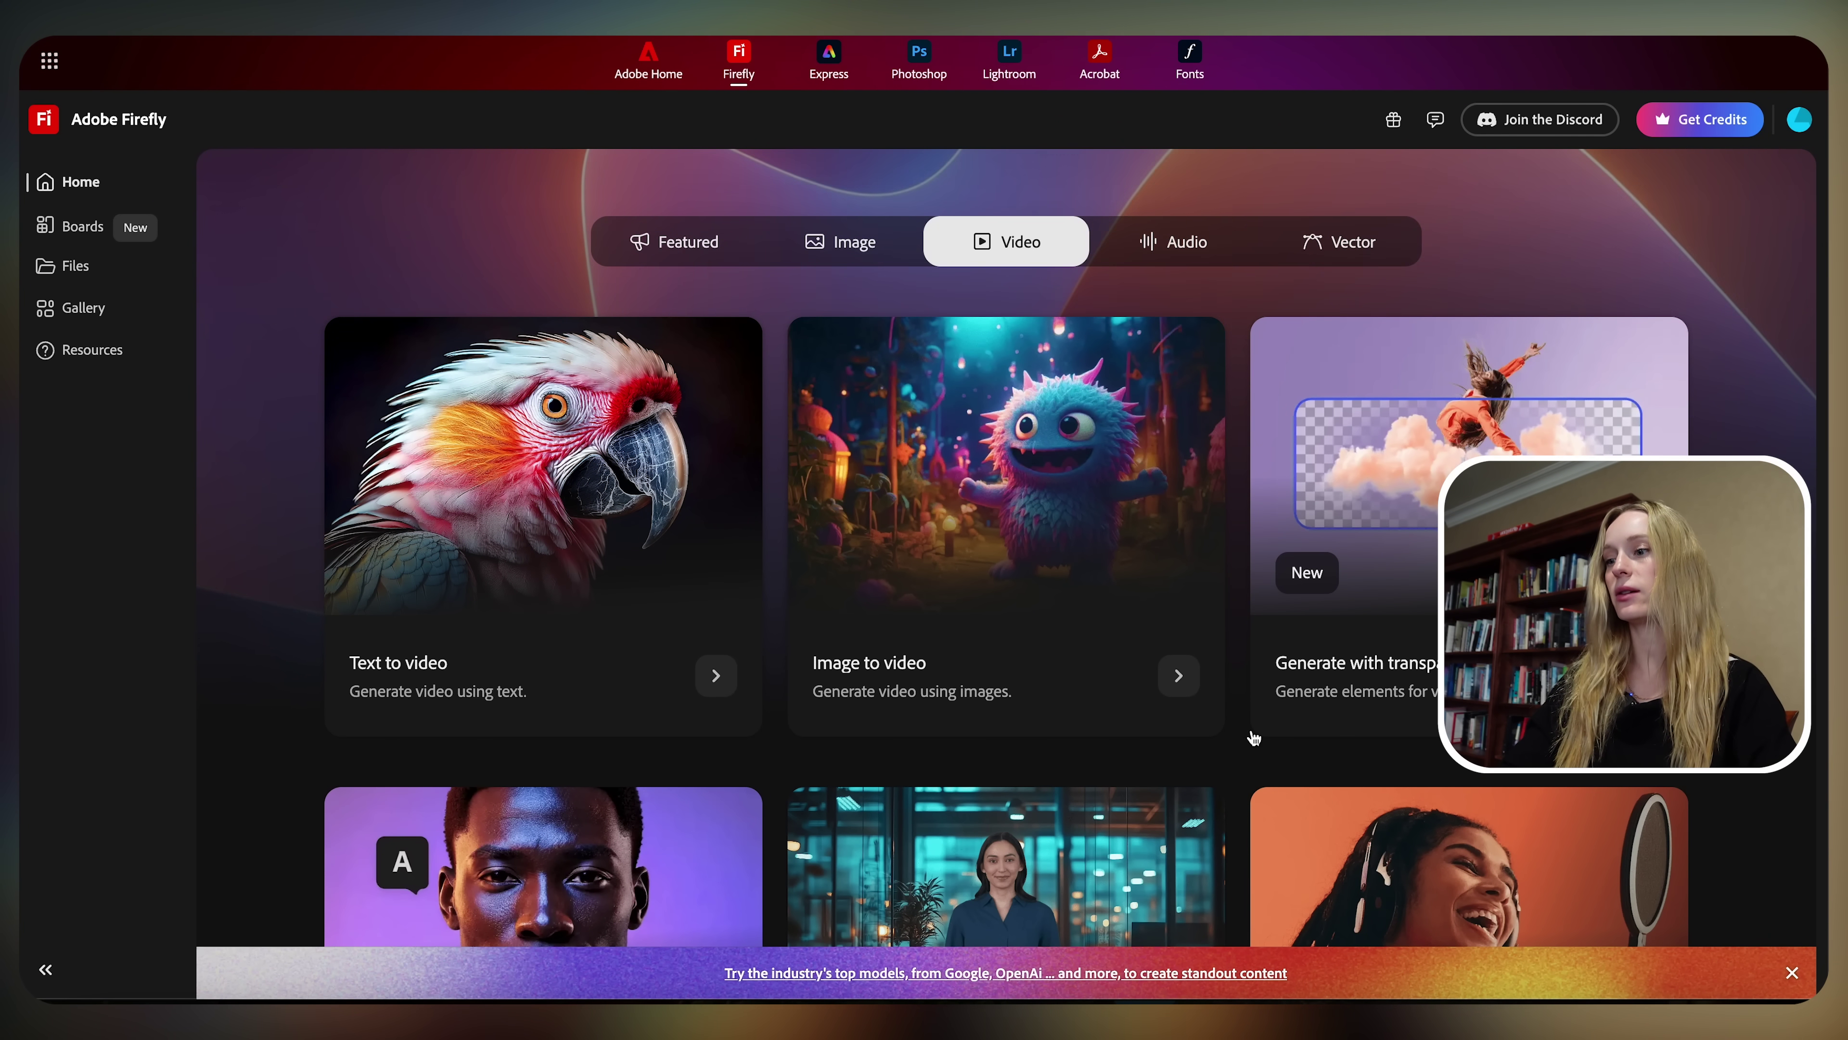
# Start a Text to video generation and dismiss the Premium credits notice.
pyautogui.click(638, 480)
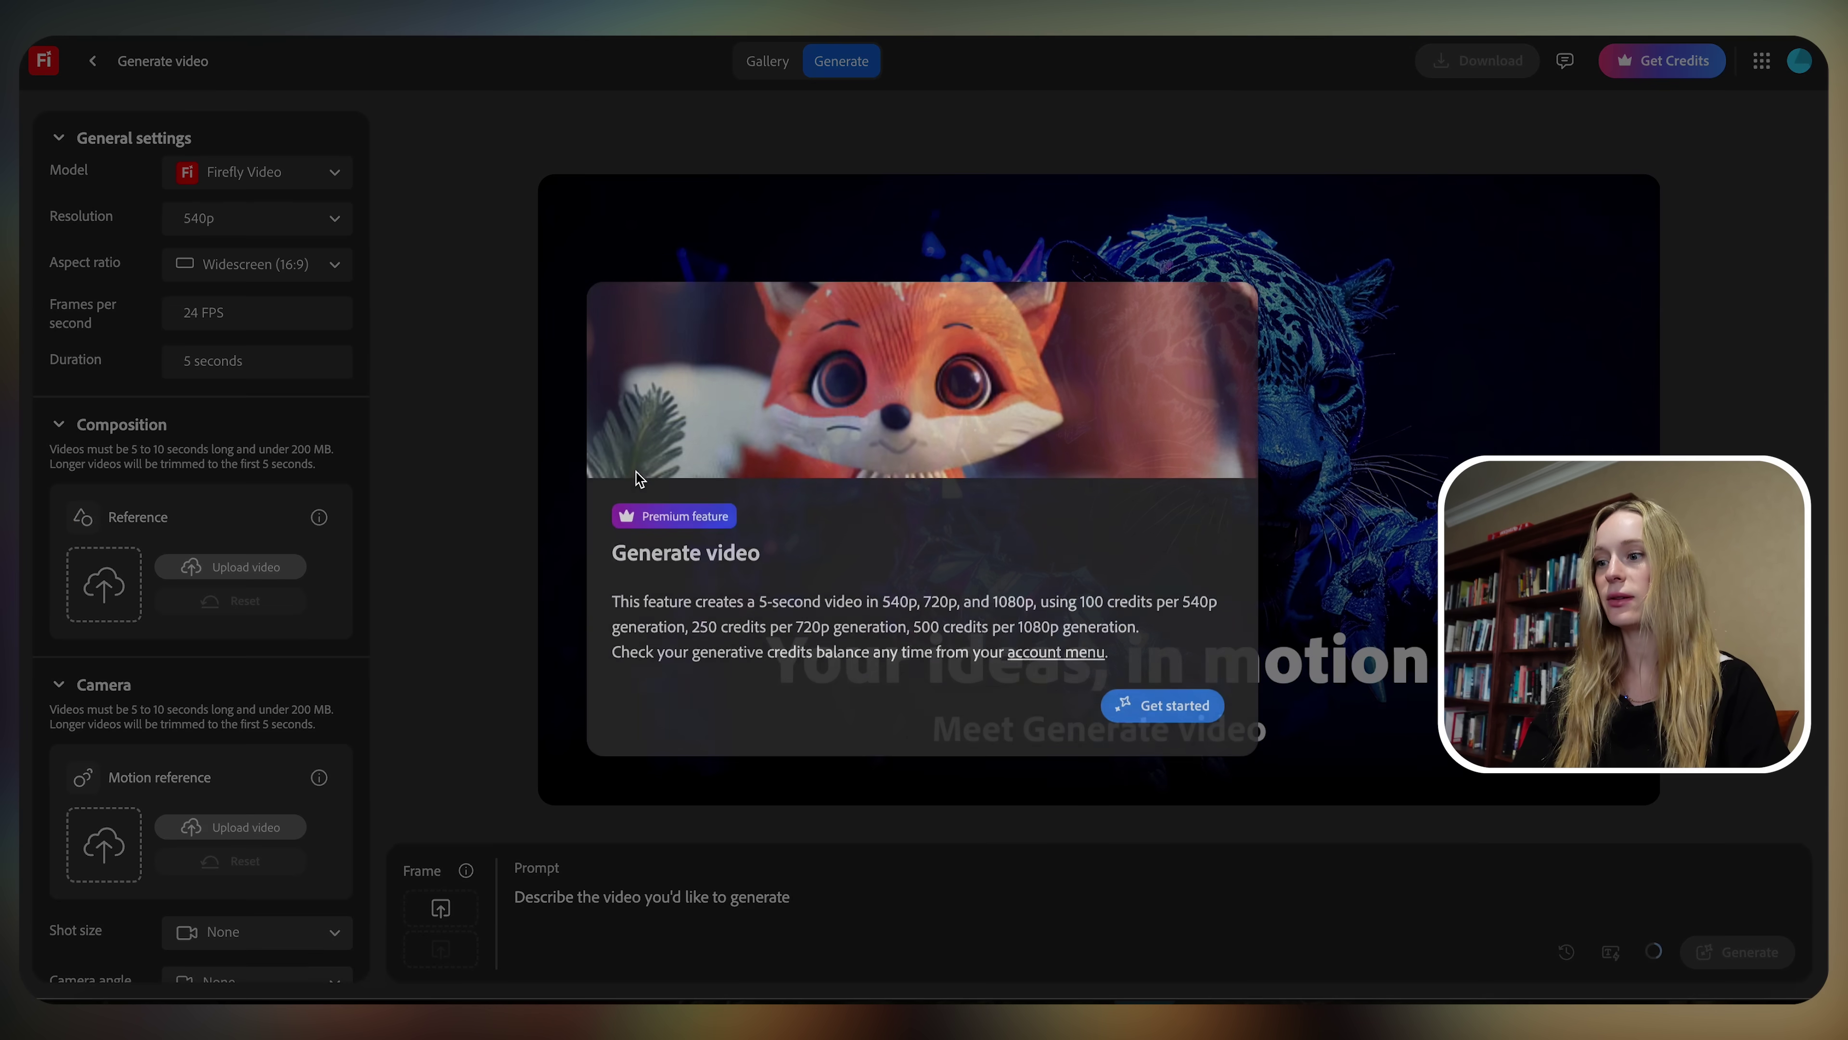
pyautogui.click(1139, 699)
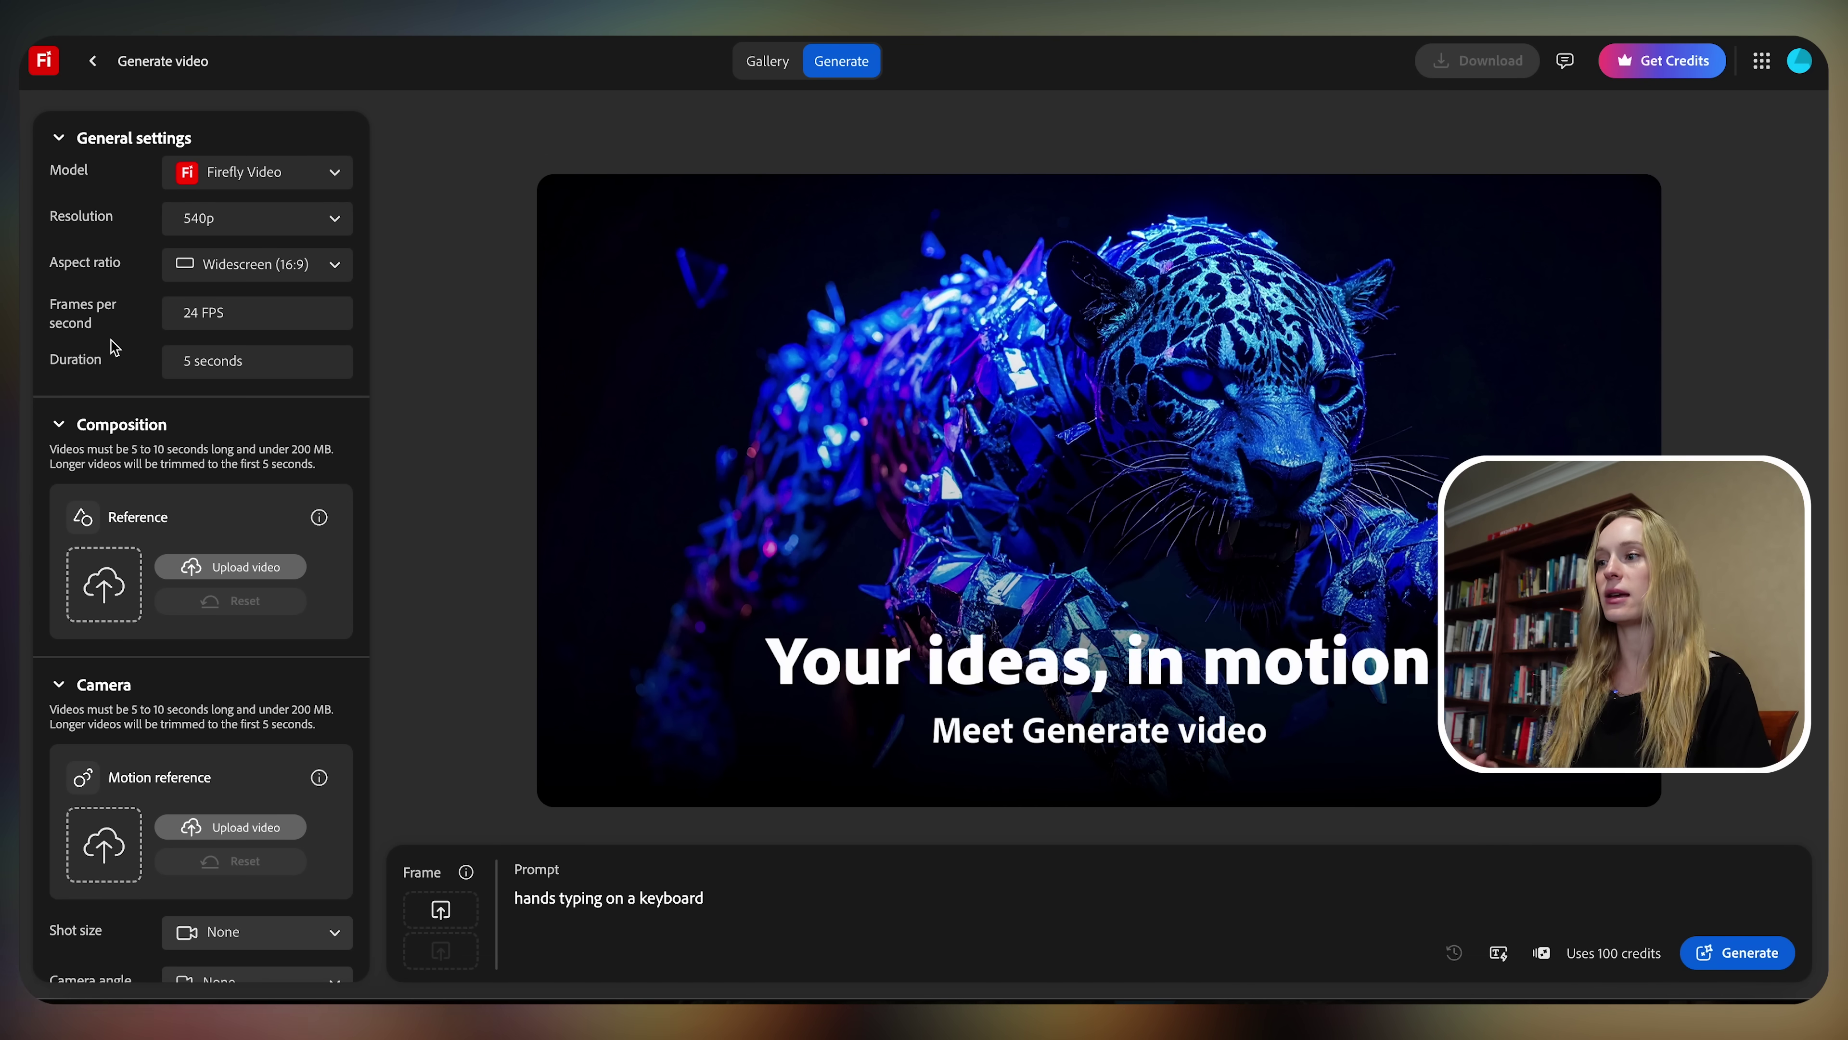
# Generate the 5-second hands-typing clip for 100 credits and play it back.
pyautogui.scroll(-2, 114, 348)
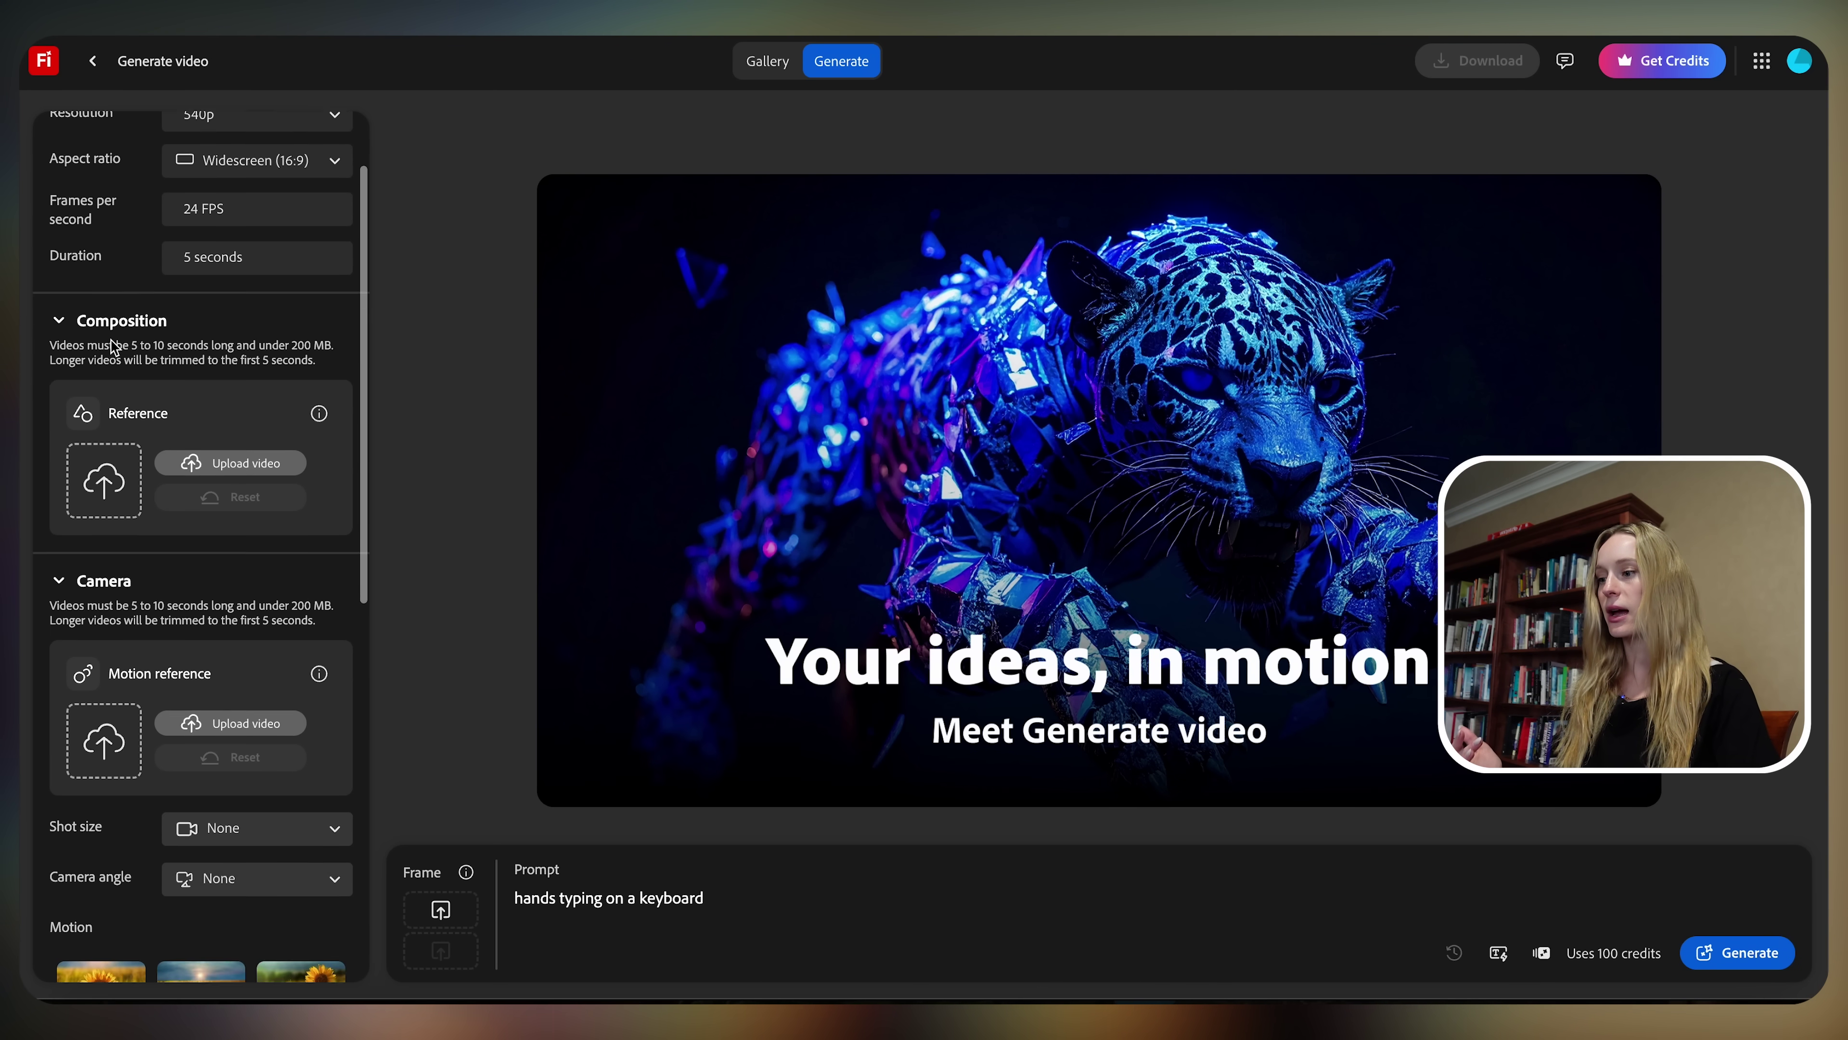
pyautogui.scroll(-8, 114, 347)
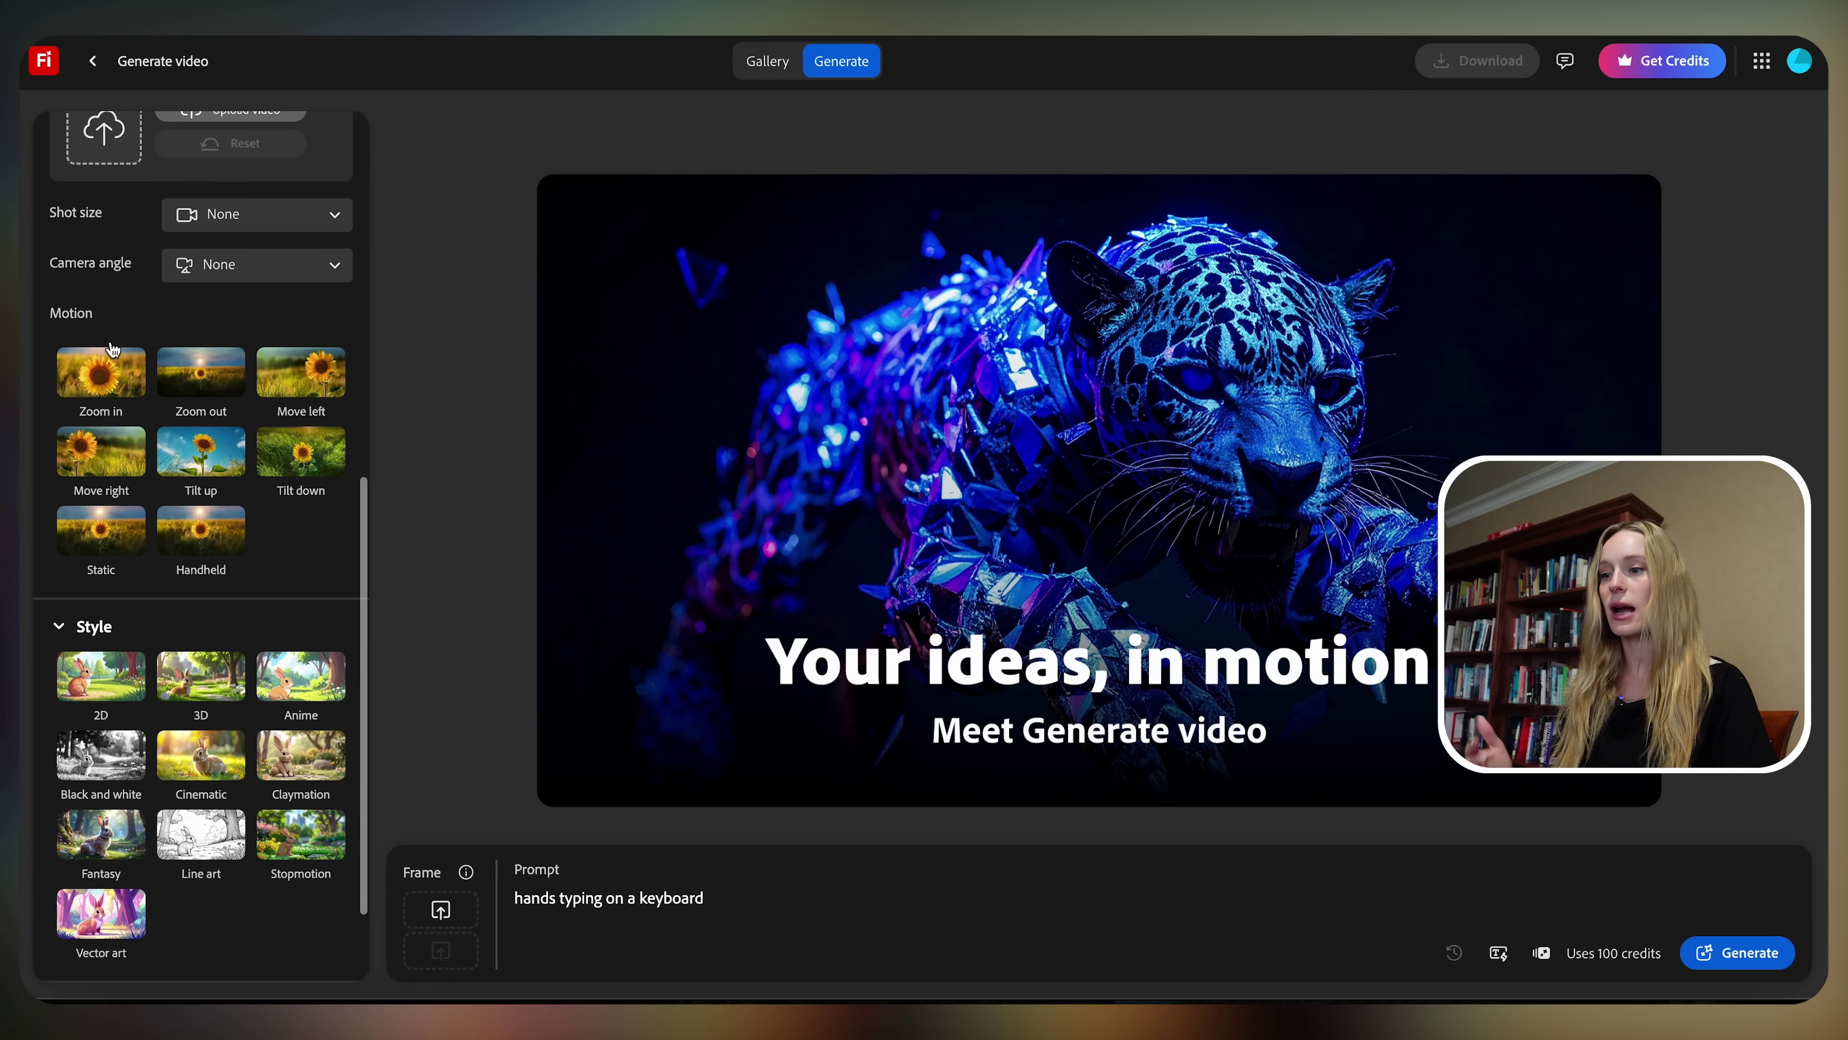
pyautogui.scroll(-1, 113, 349)
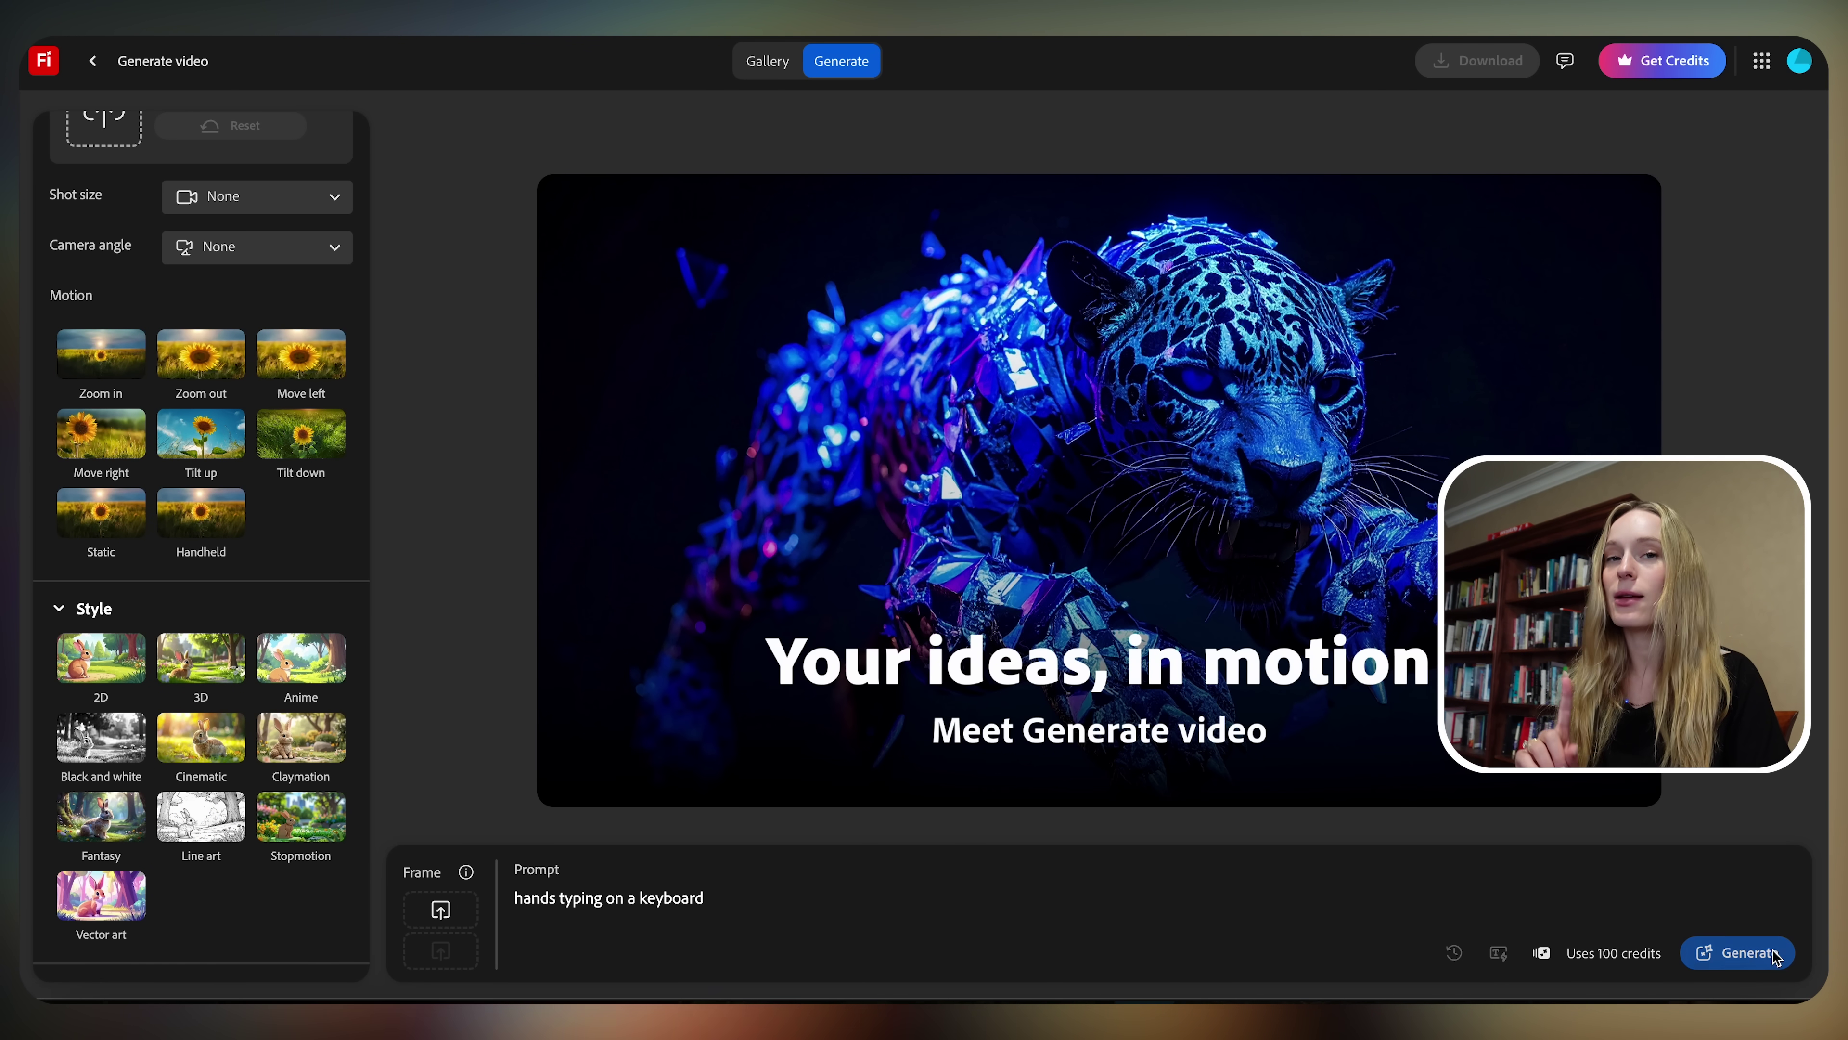
pyautogui.click(1739, 953)
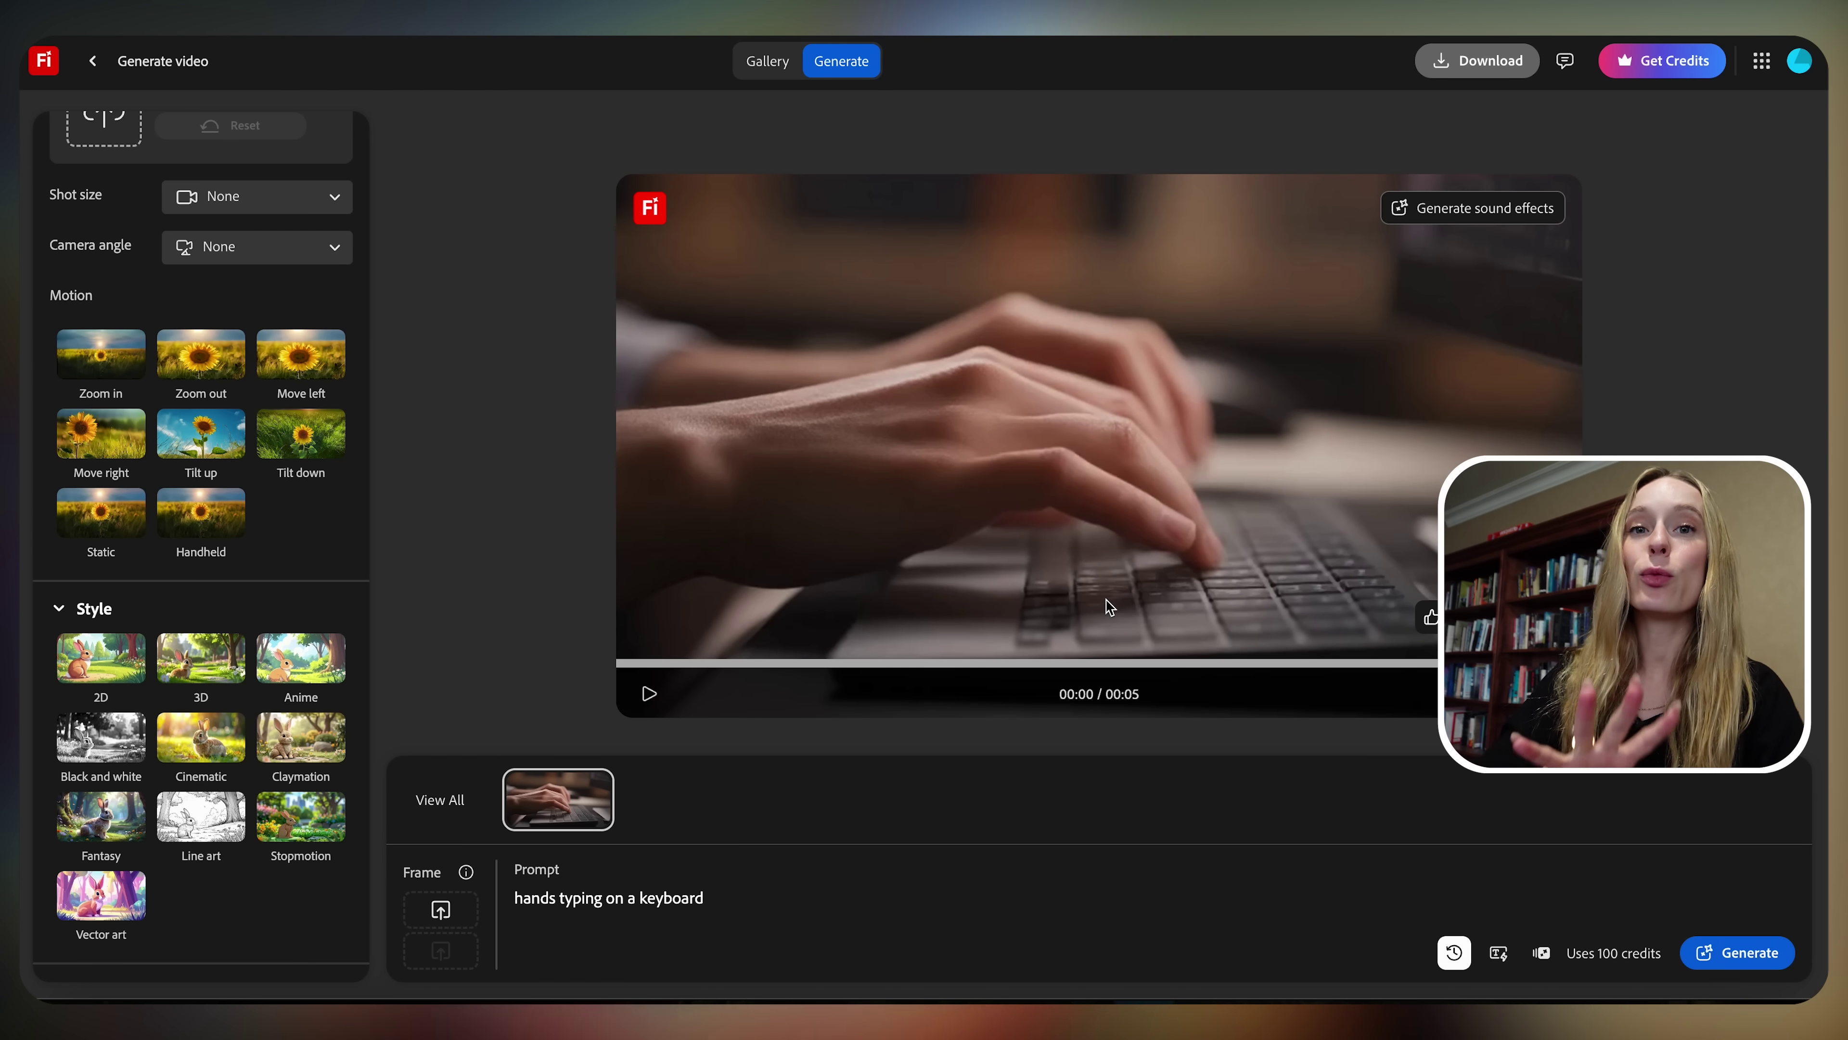
pyautogui.click(648, 695)
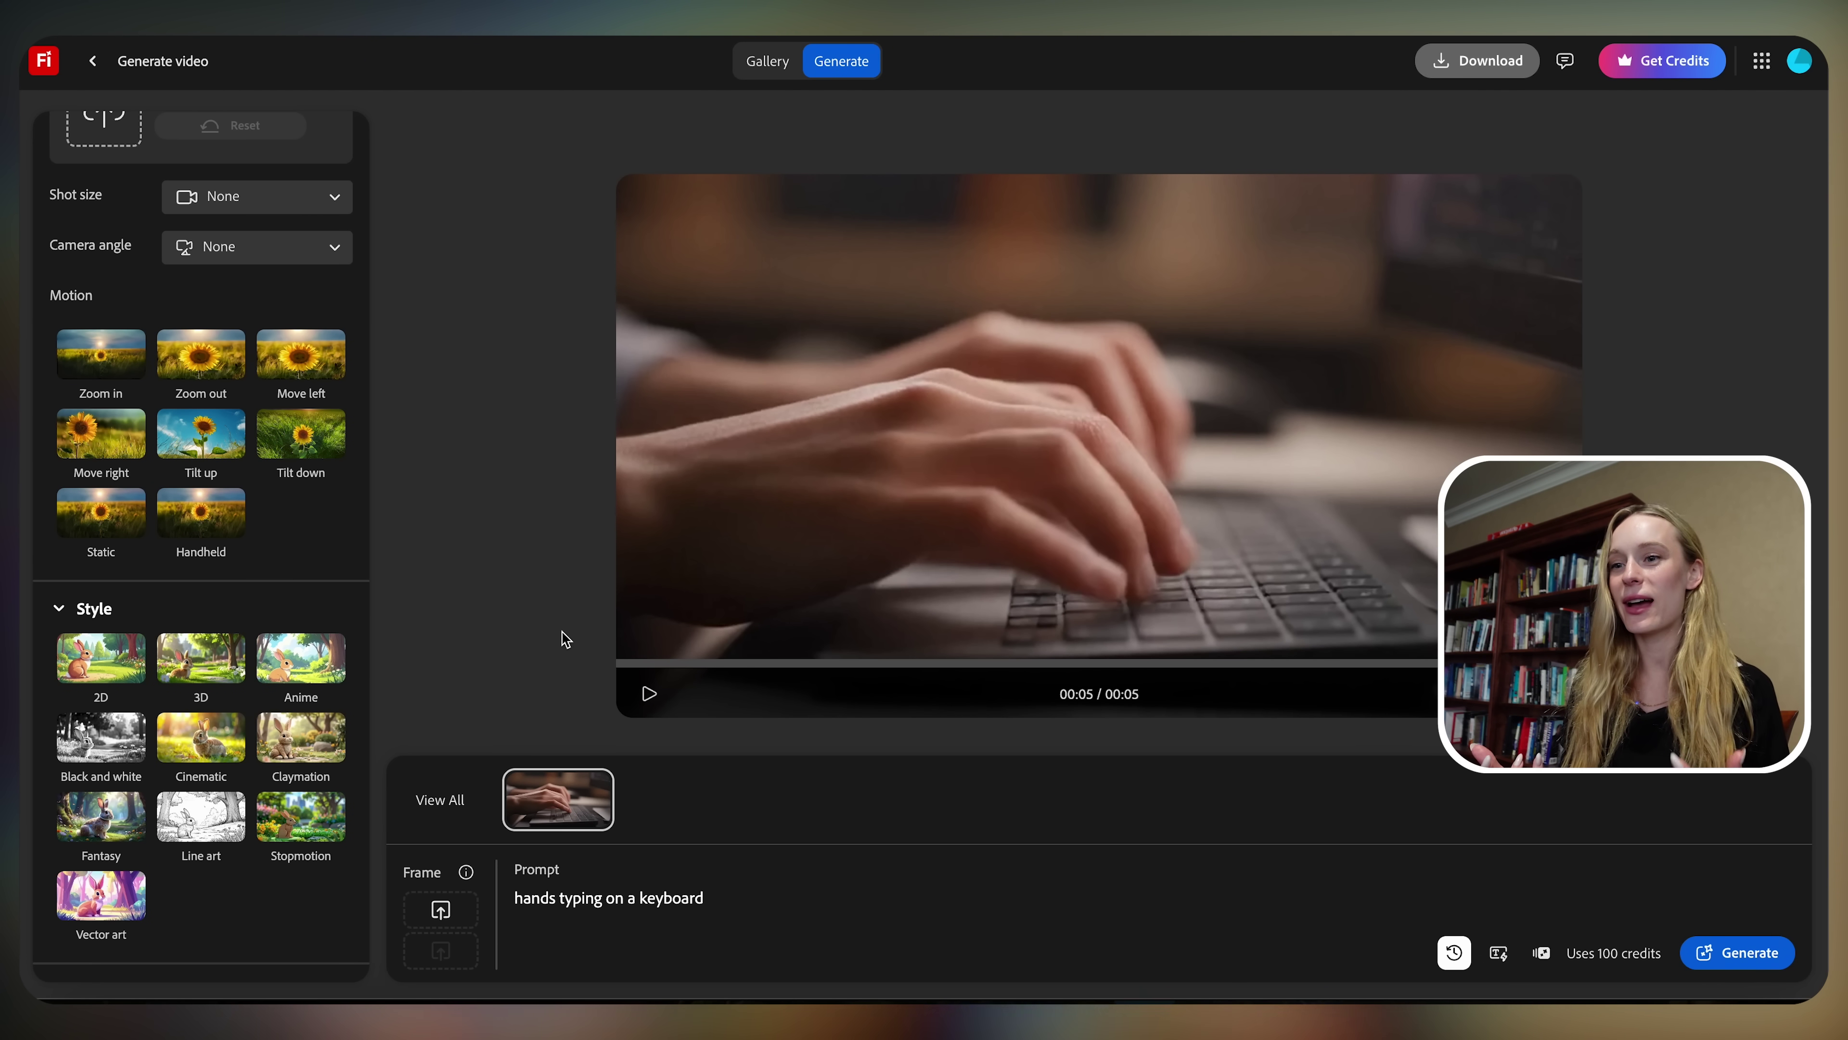
pyautogui.moveTo(974, 379)
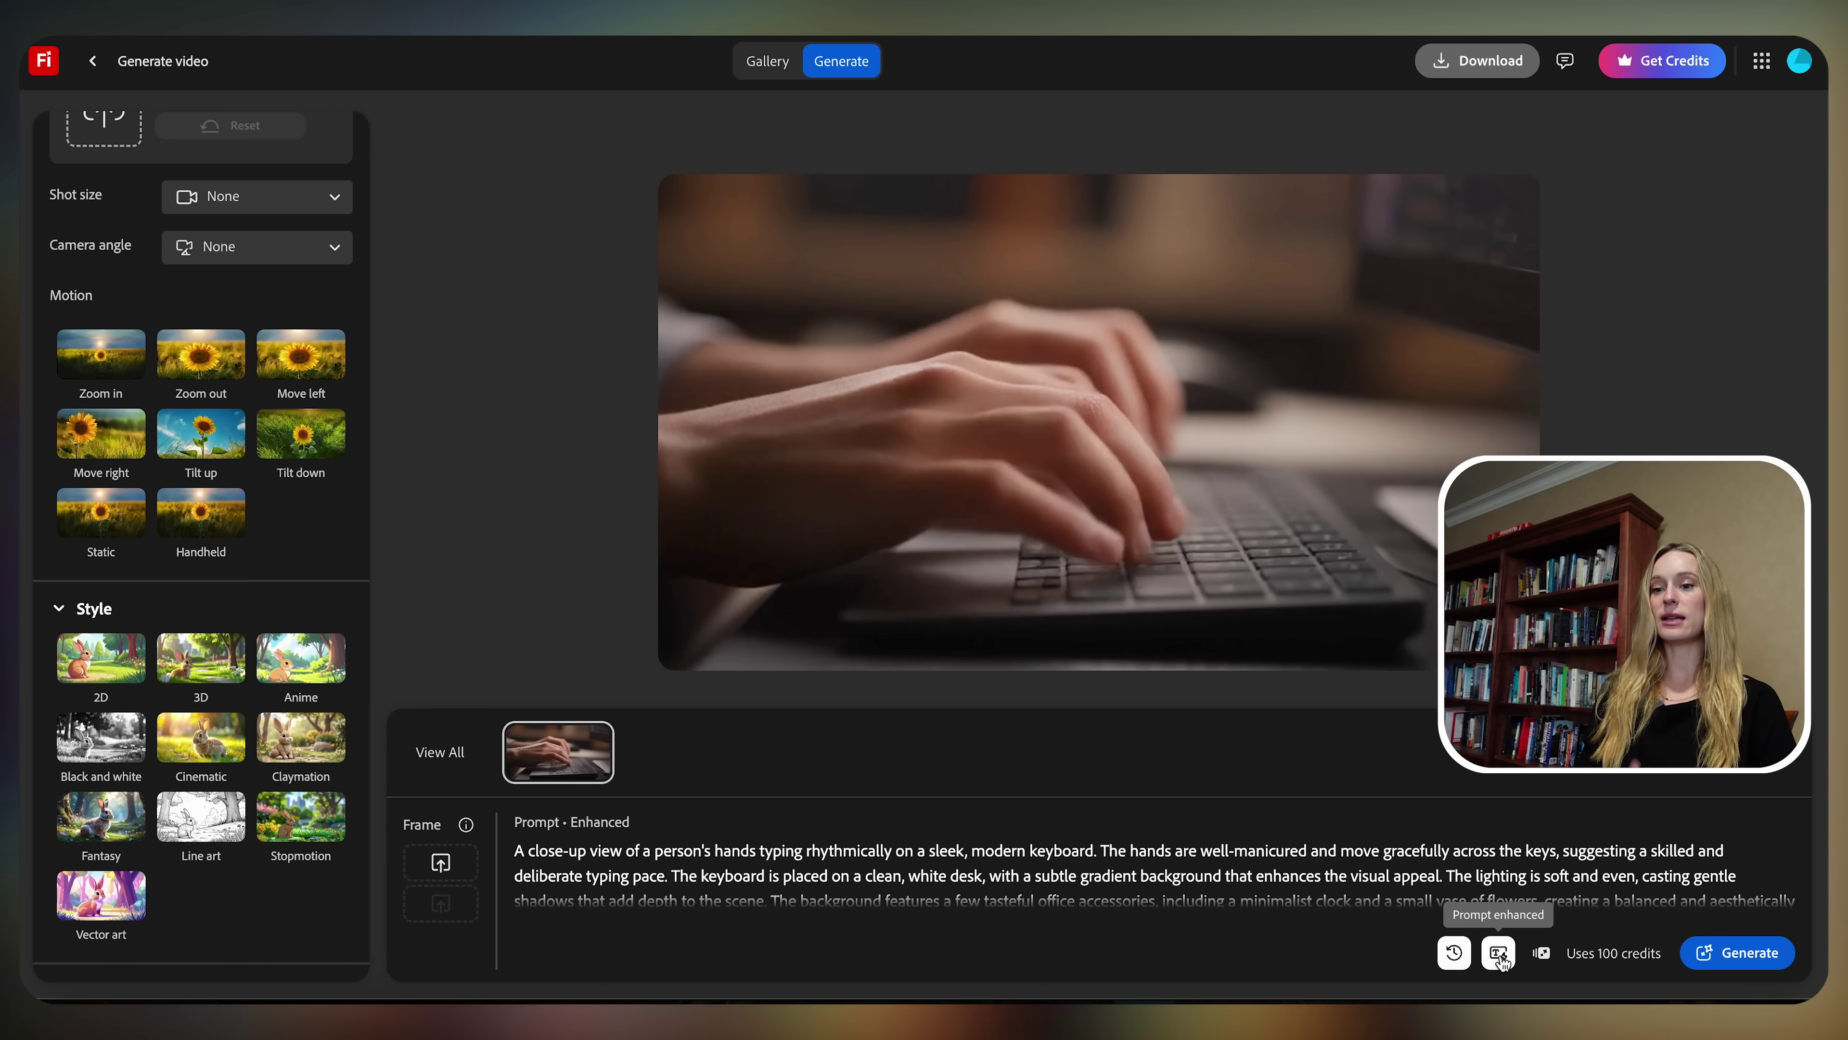
pyautogui.scroll(-2, 1204, 872)
pyautogui.scroll(3, 1204, 872)
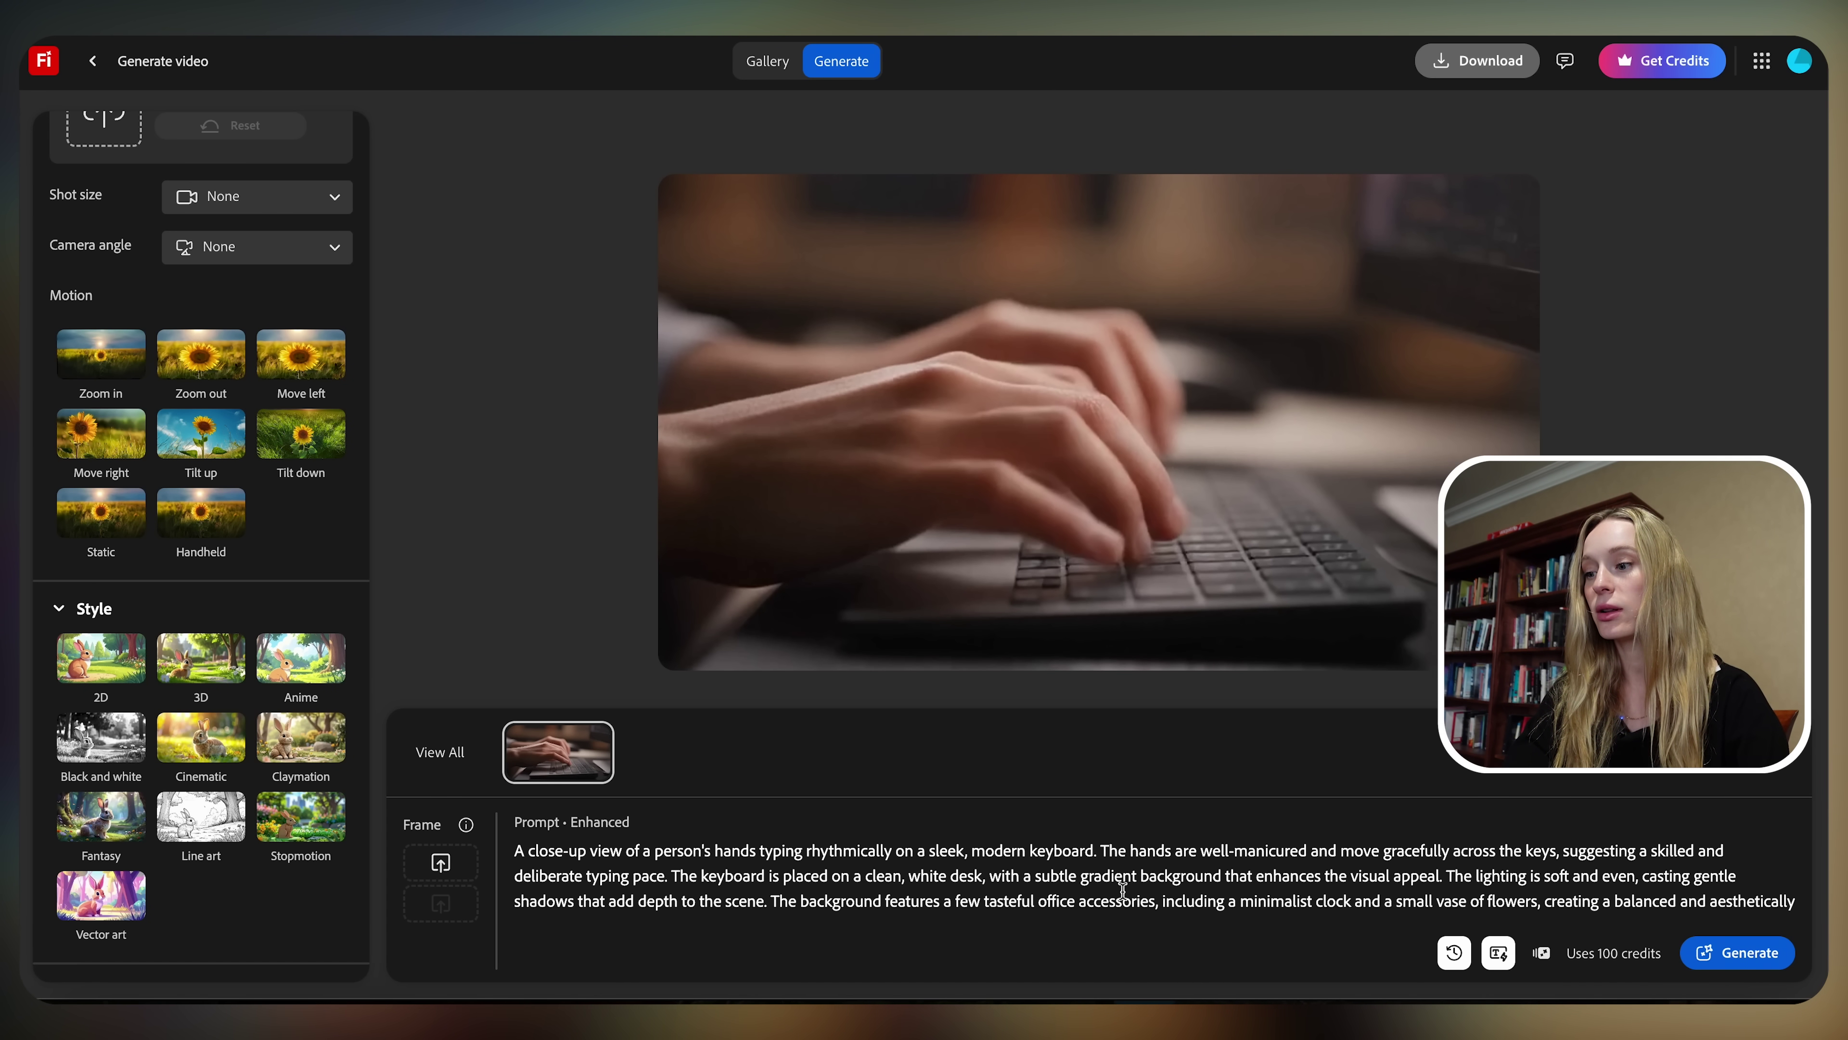
pyautogui.scroll(-1, 1123, 890)
pyautogui.scroll(1, 1123, 889)
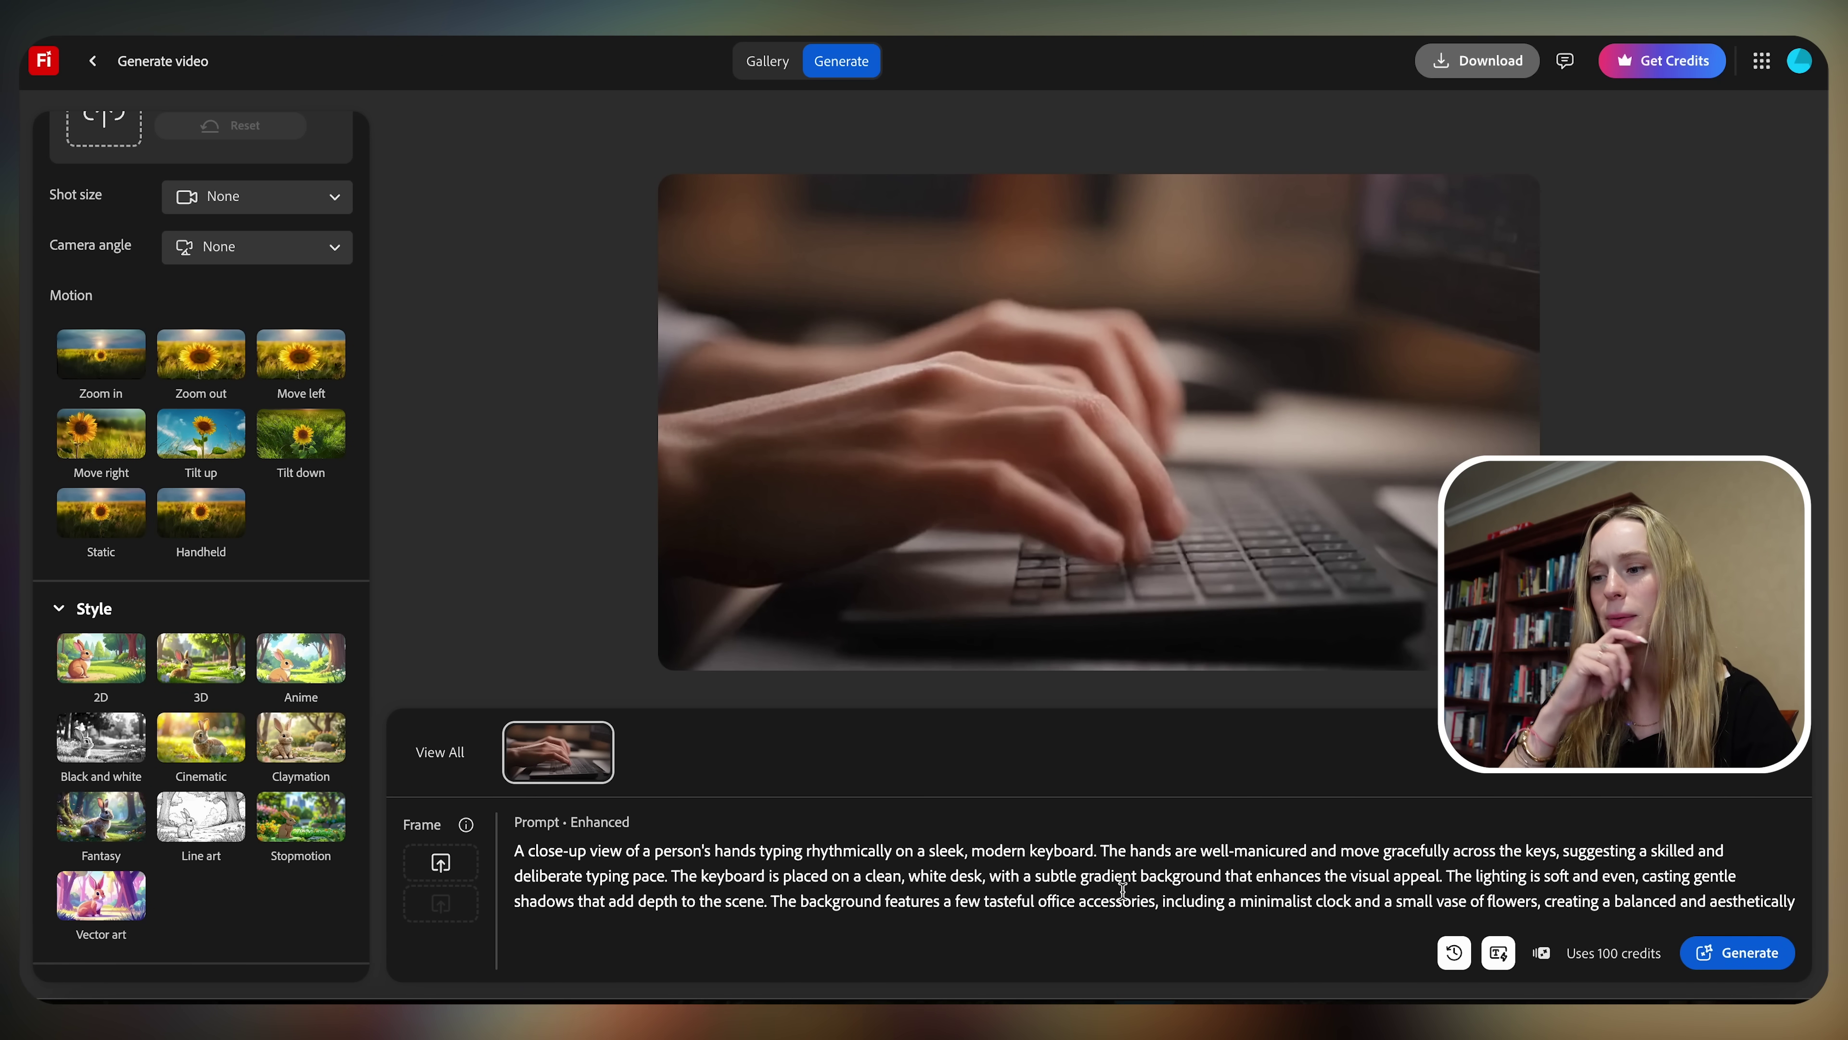
pyautogui.scroll(-1, 1123, 889)
pyautogui.scroll(-1, 1122, 890)
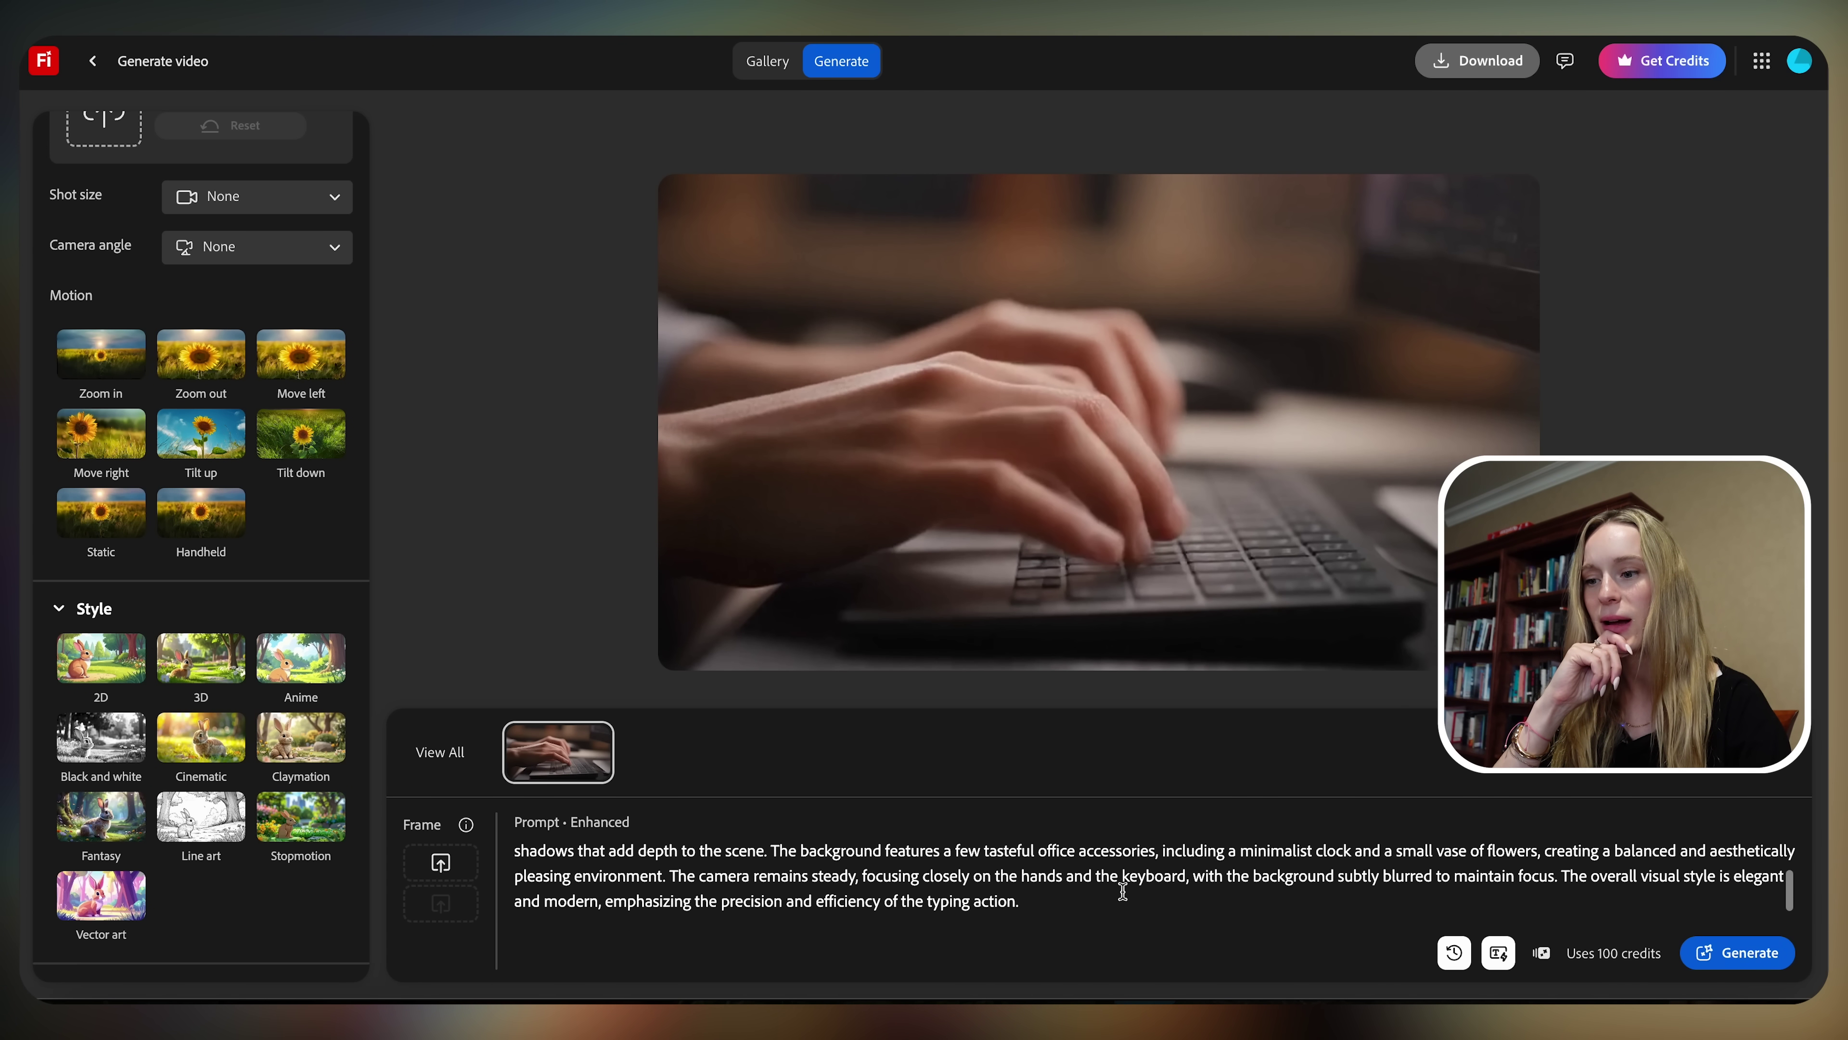
# Generate and play the white-keyboard typing clip, then select the prompt's office background sentence.
pyautogui.click(1738, 953)
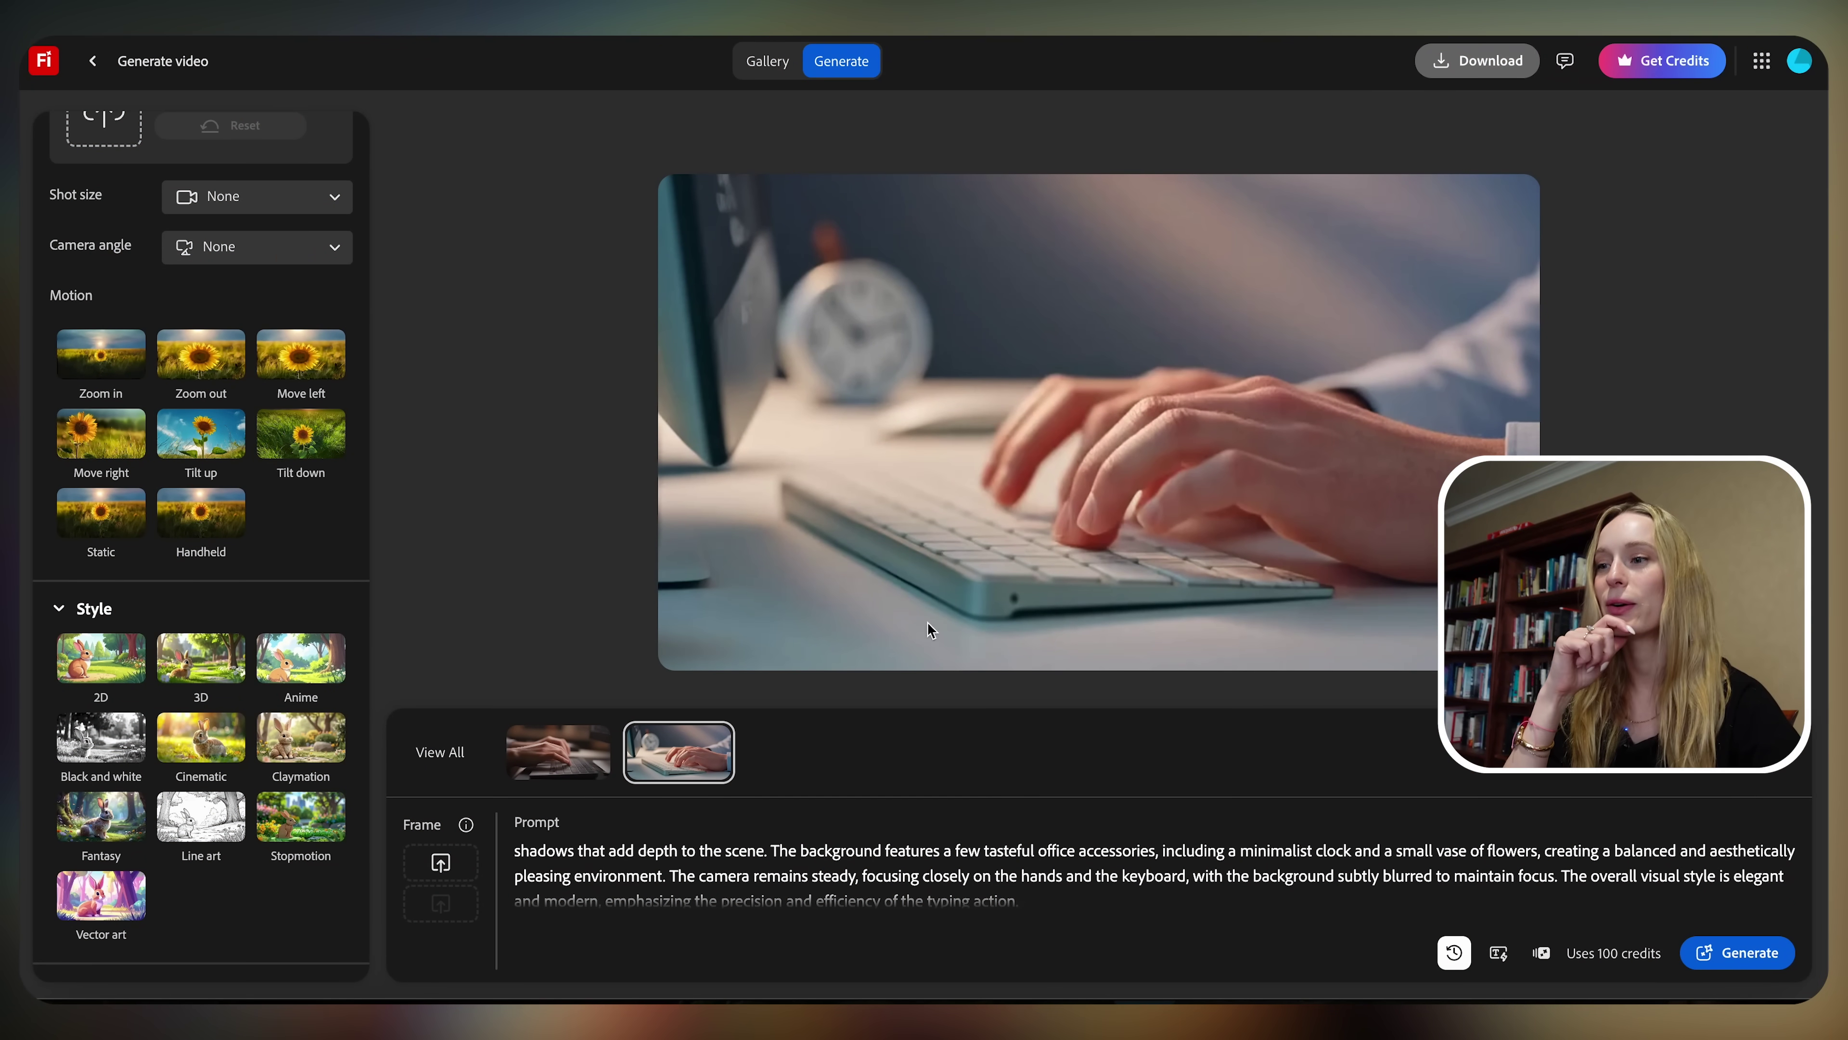
pyautogui.click(692, 646)
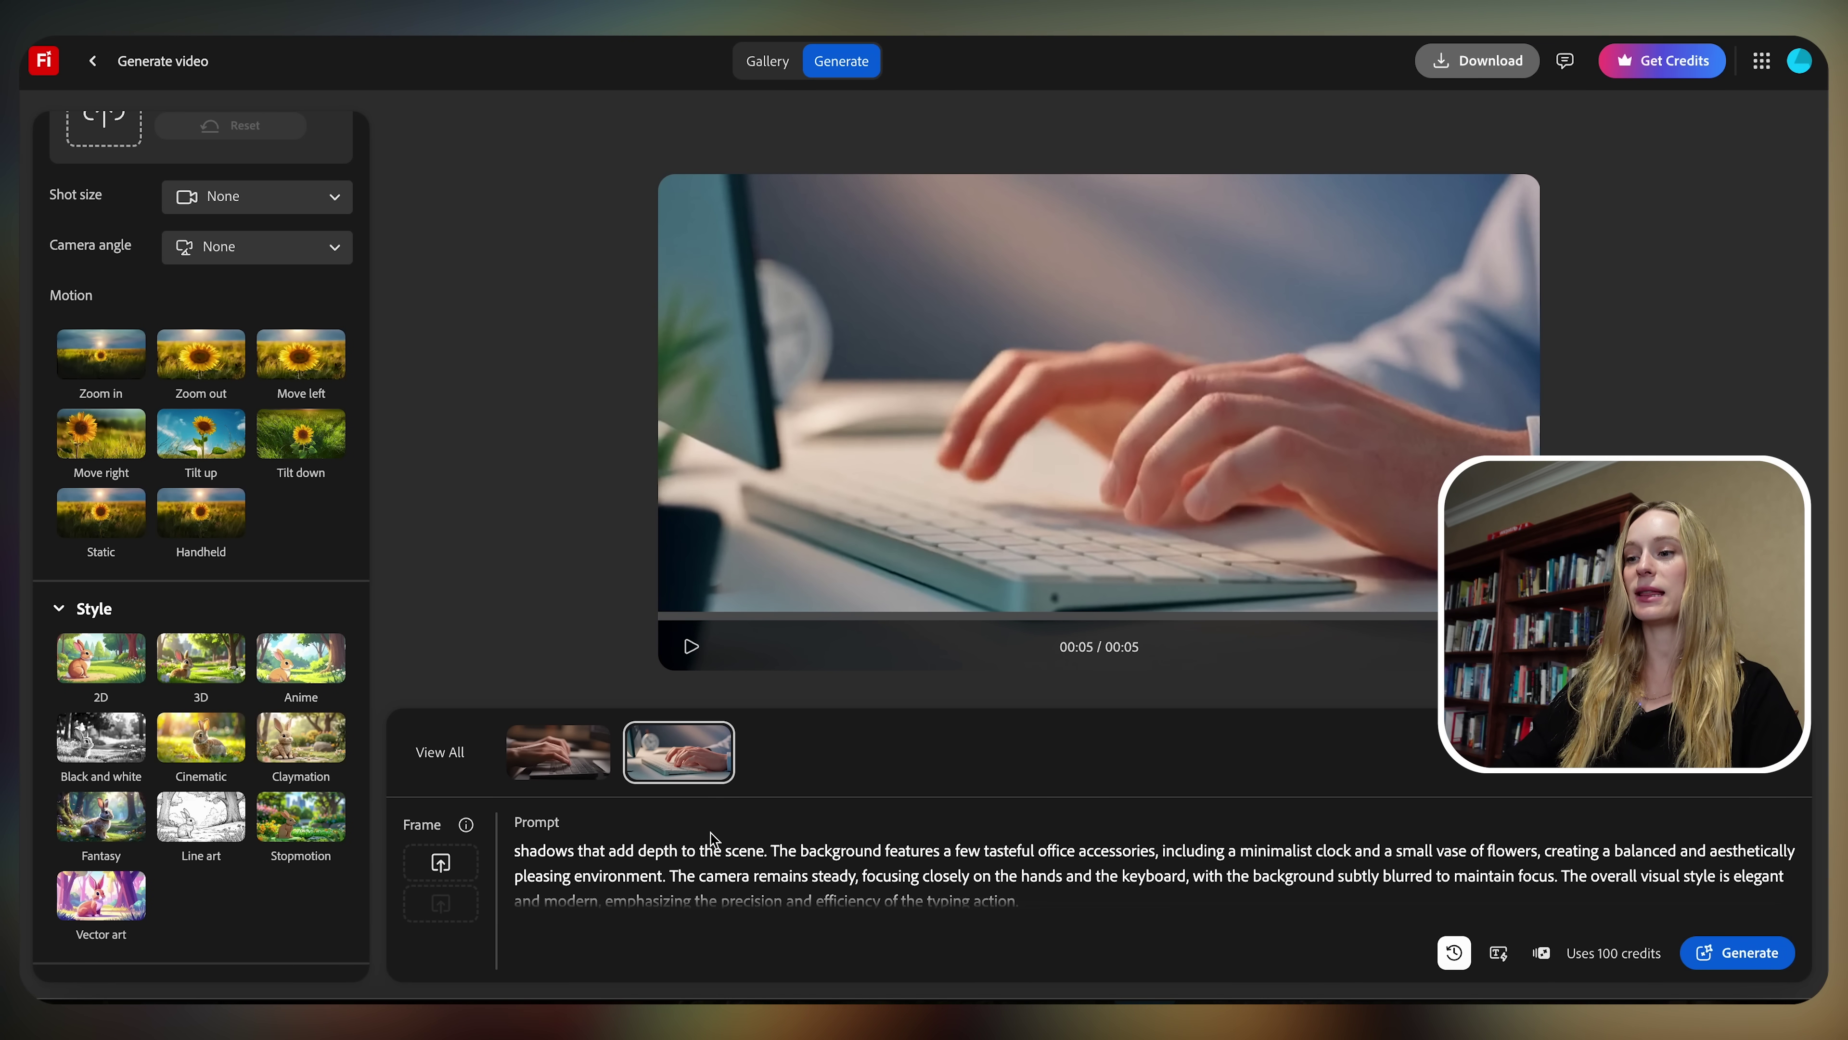
pyautogui.moveTo(772, 852); pyautogui.dragTo(690, 886)
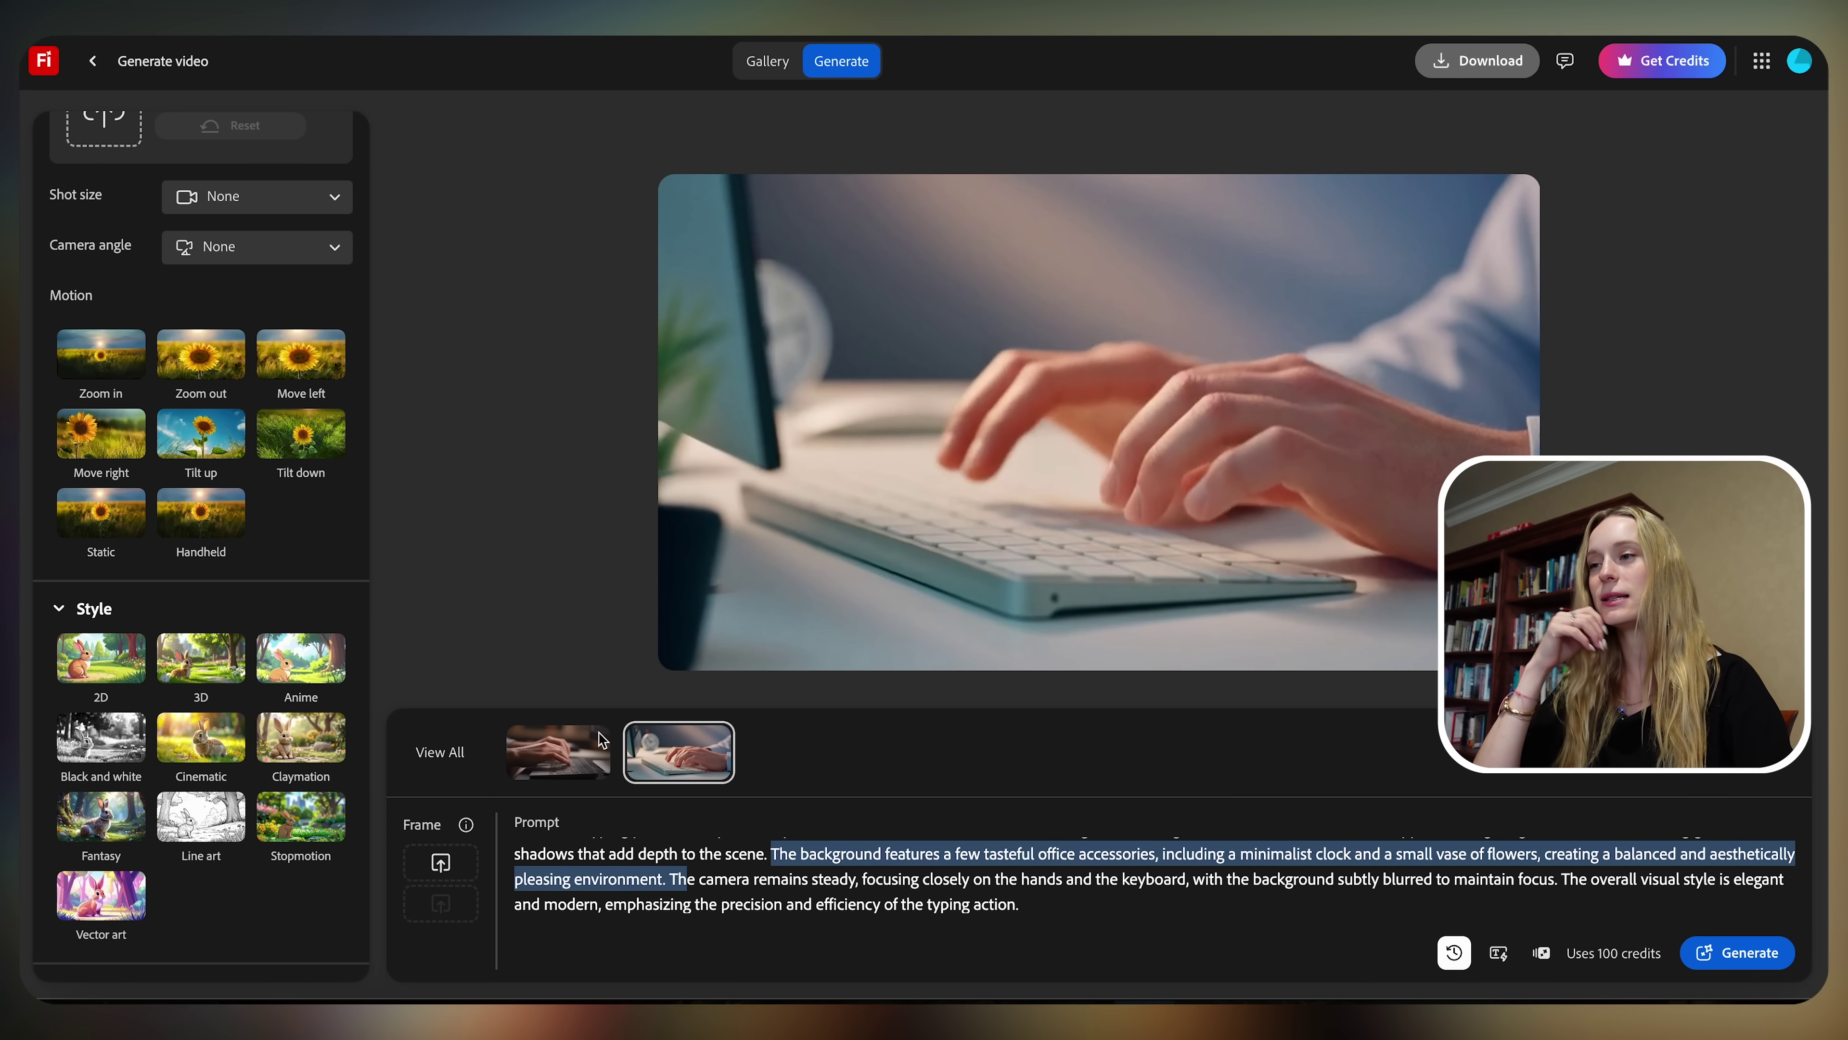
# Apply Zoom out camera motion and the Cinematic style to the hands-typing prompt.
pyautogui.scroll(1, 288, 443)
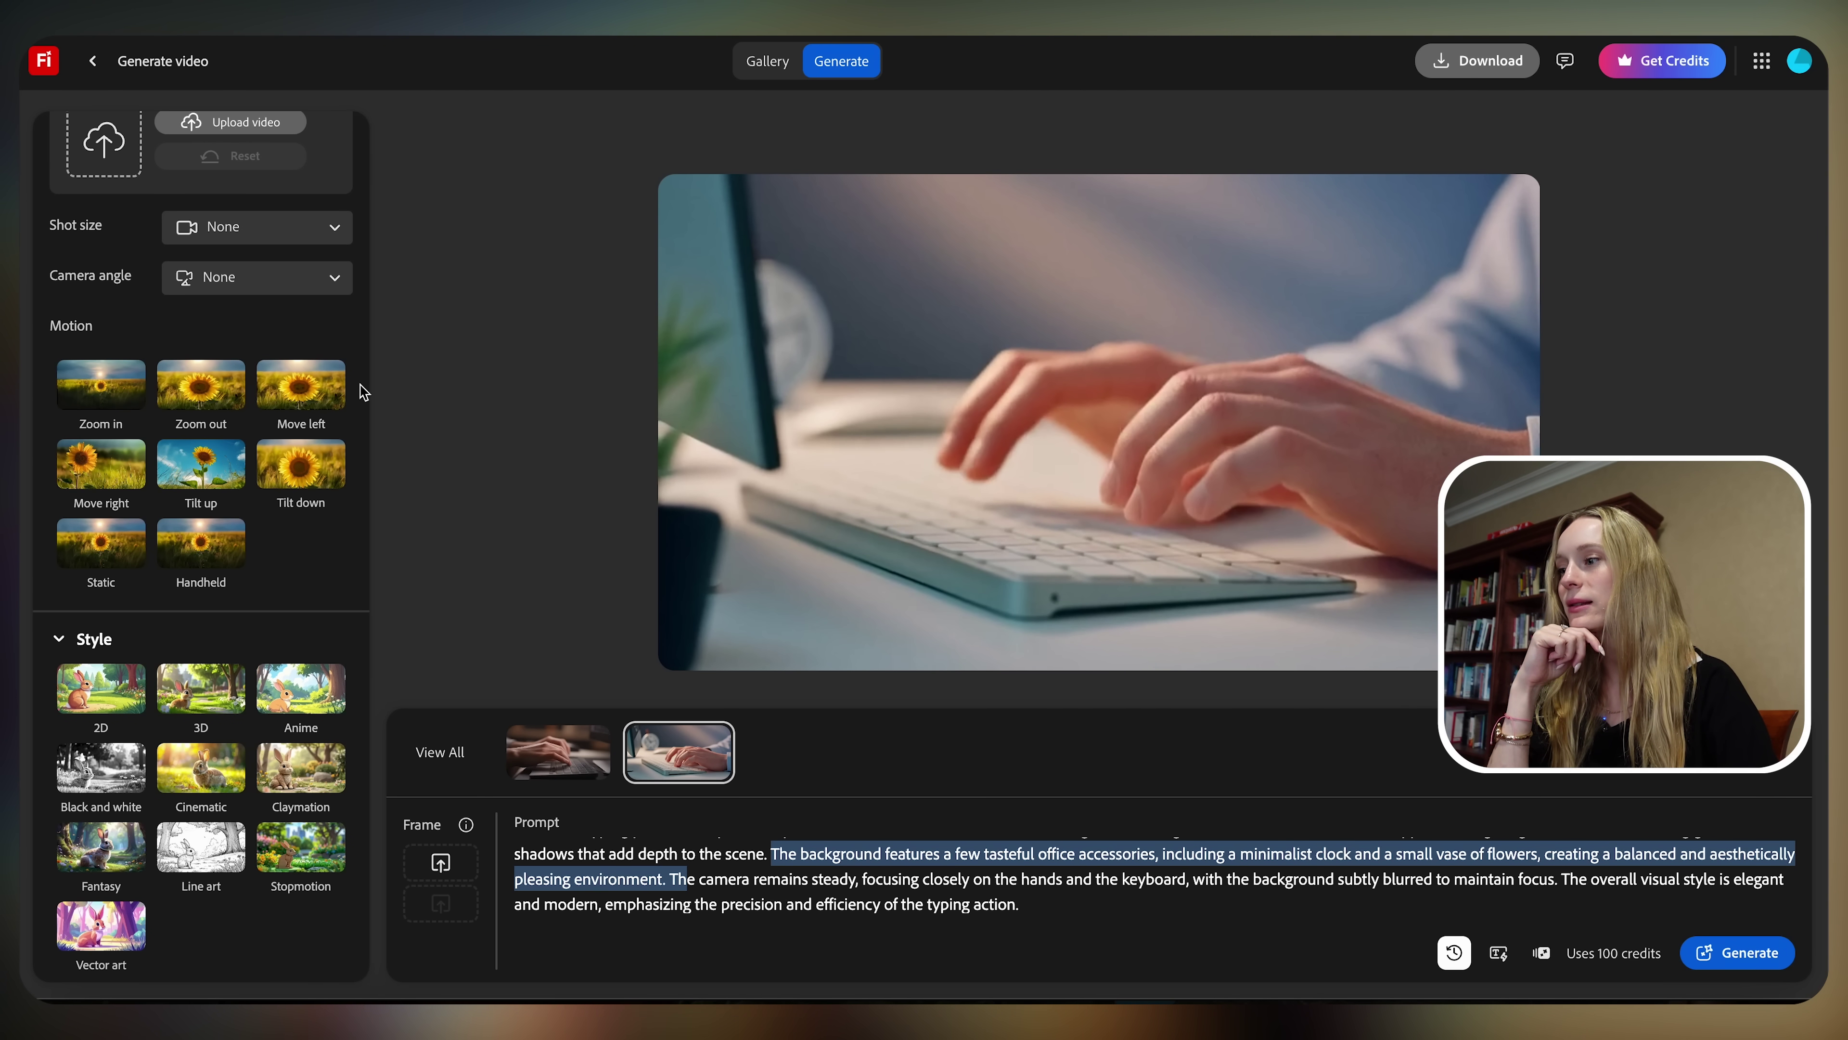
pyautogui.click(218, 404)
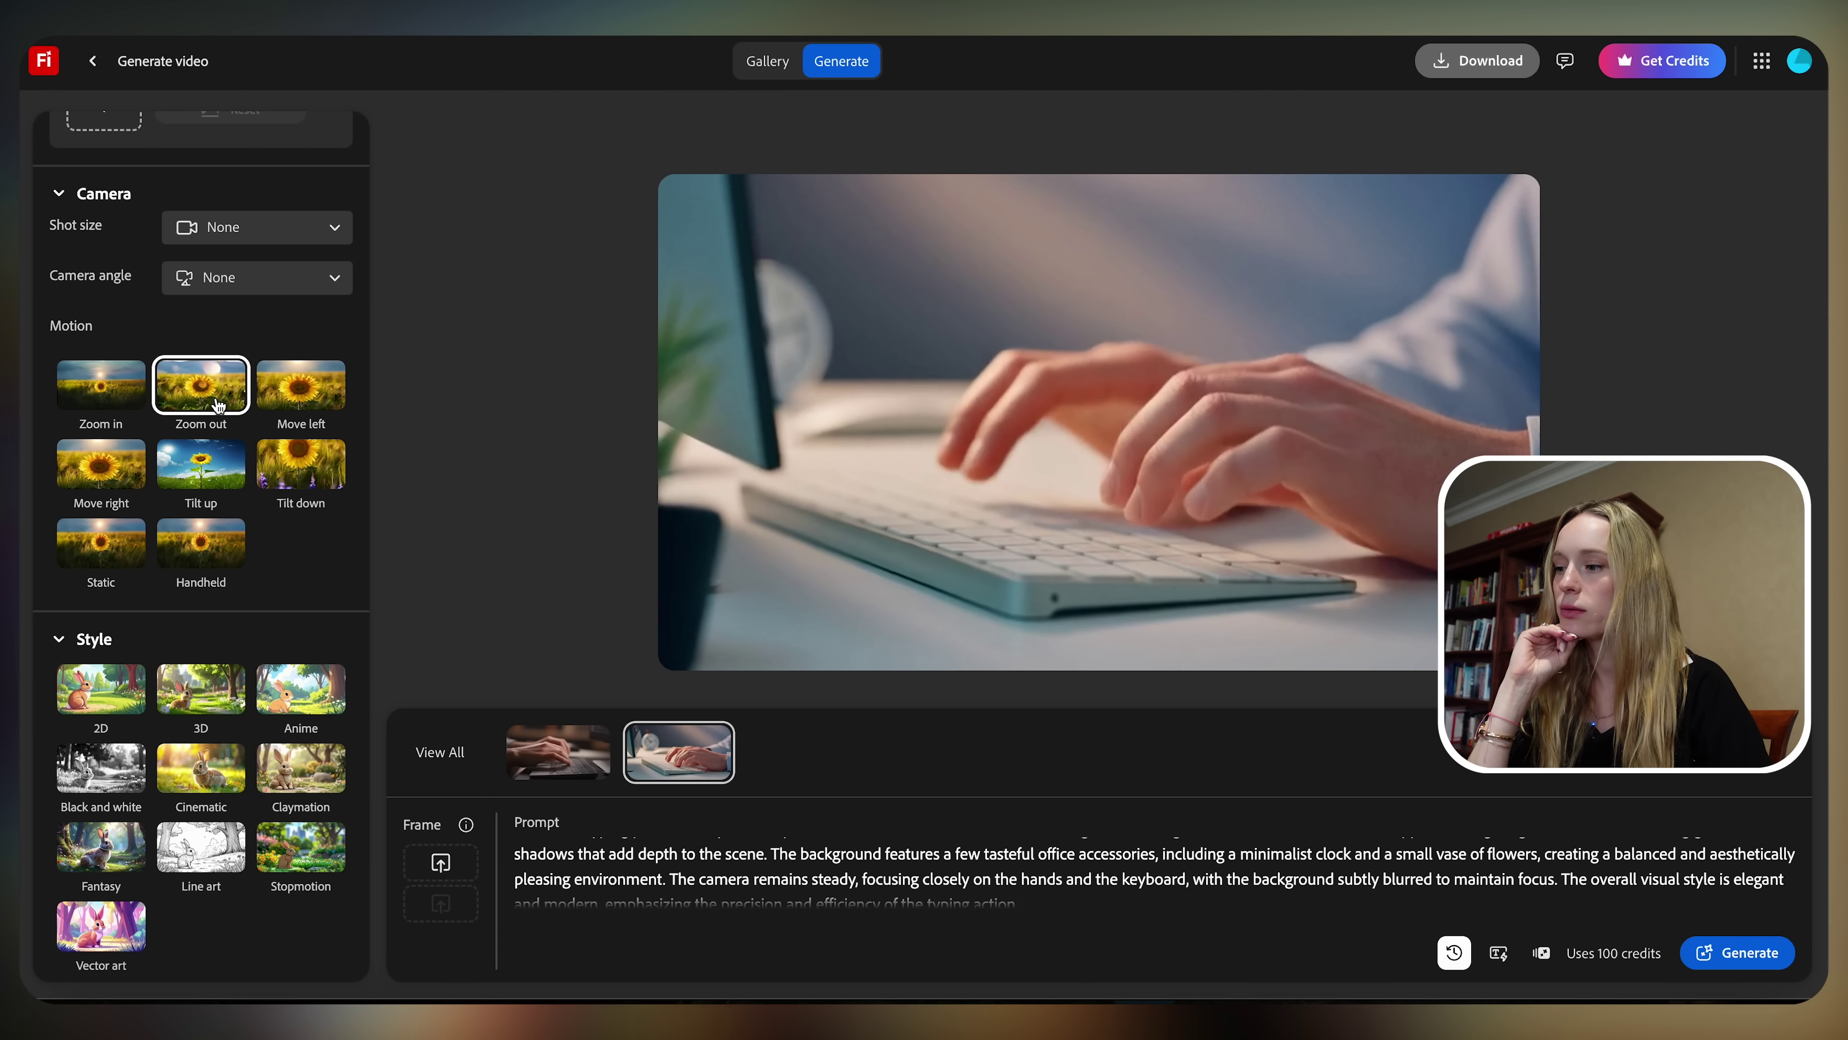
pyautogui.scroll(-2, 181, 720)
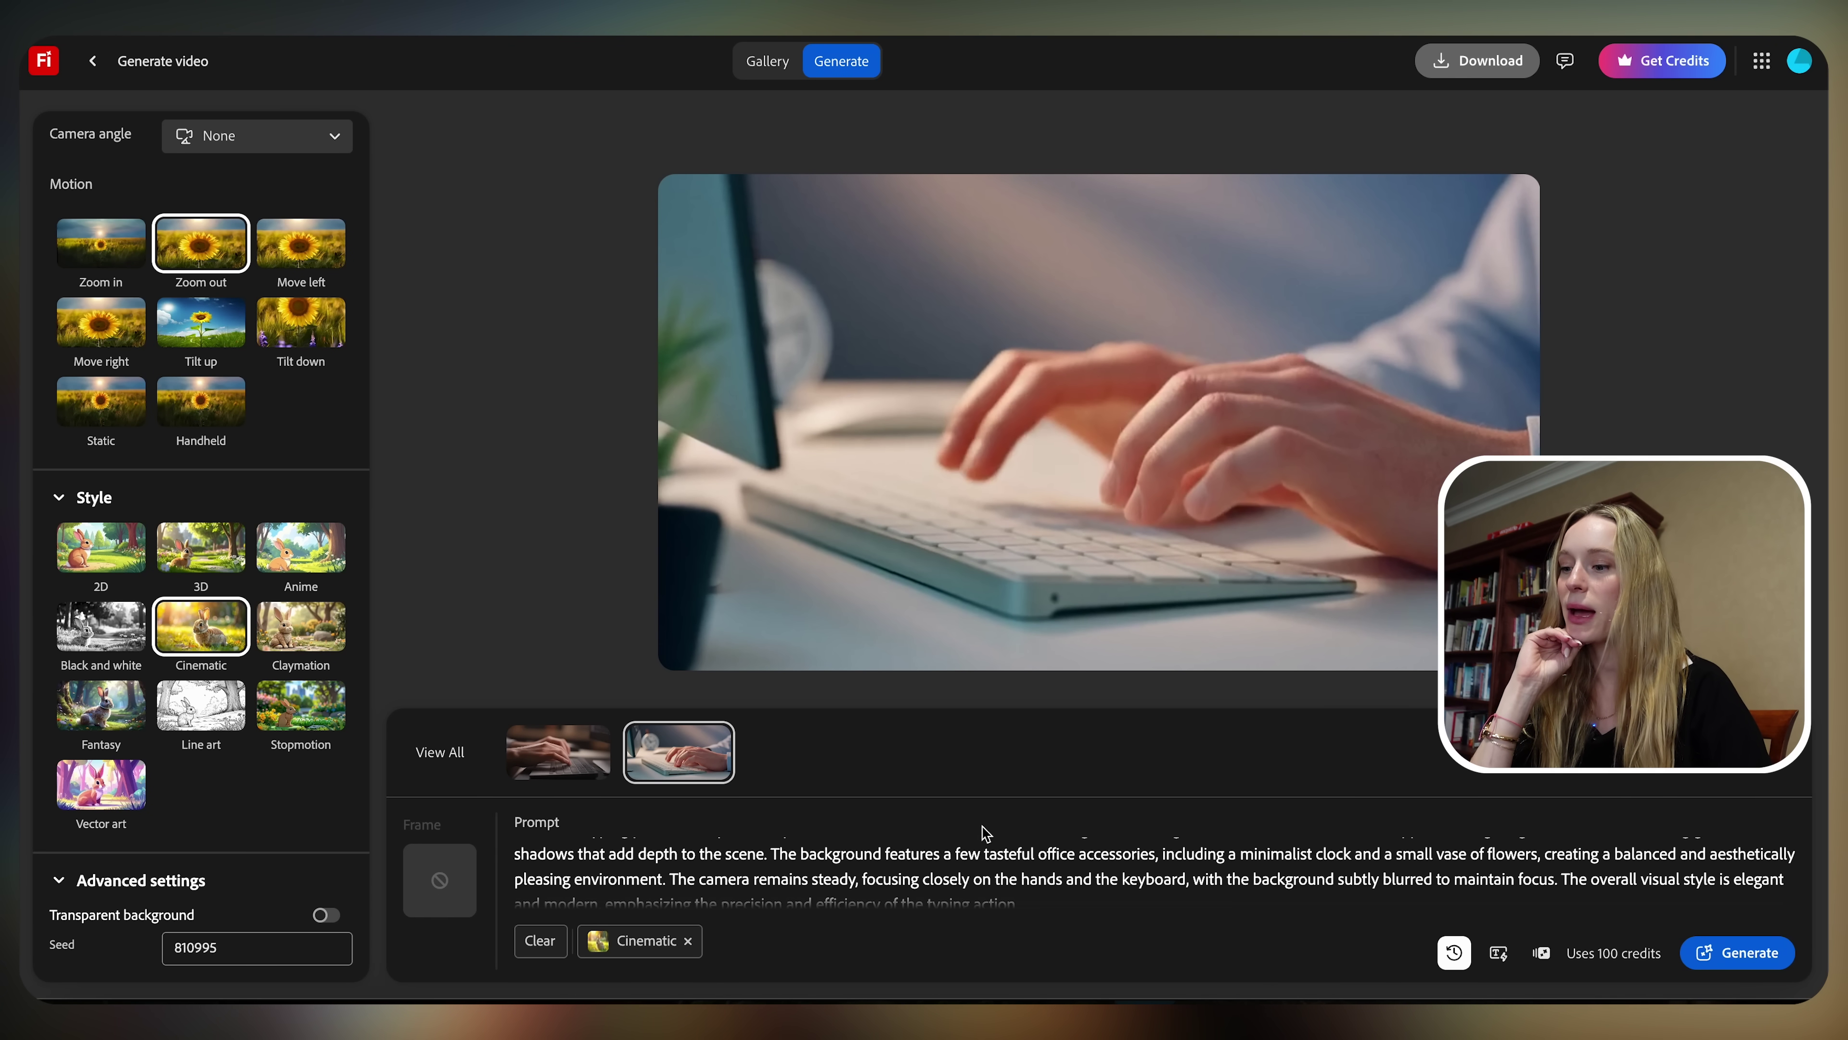
# Generate the third typing clip with Zoom out motion and Cinematic style for 100 credits.
pyautogui.click(1749, 952)
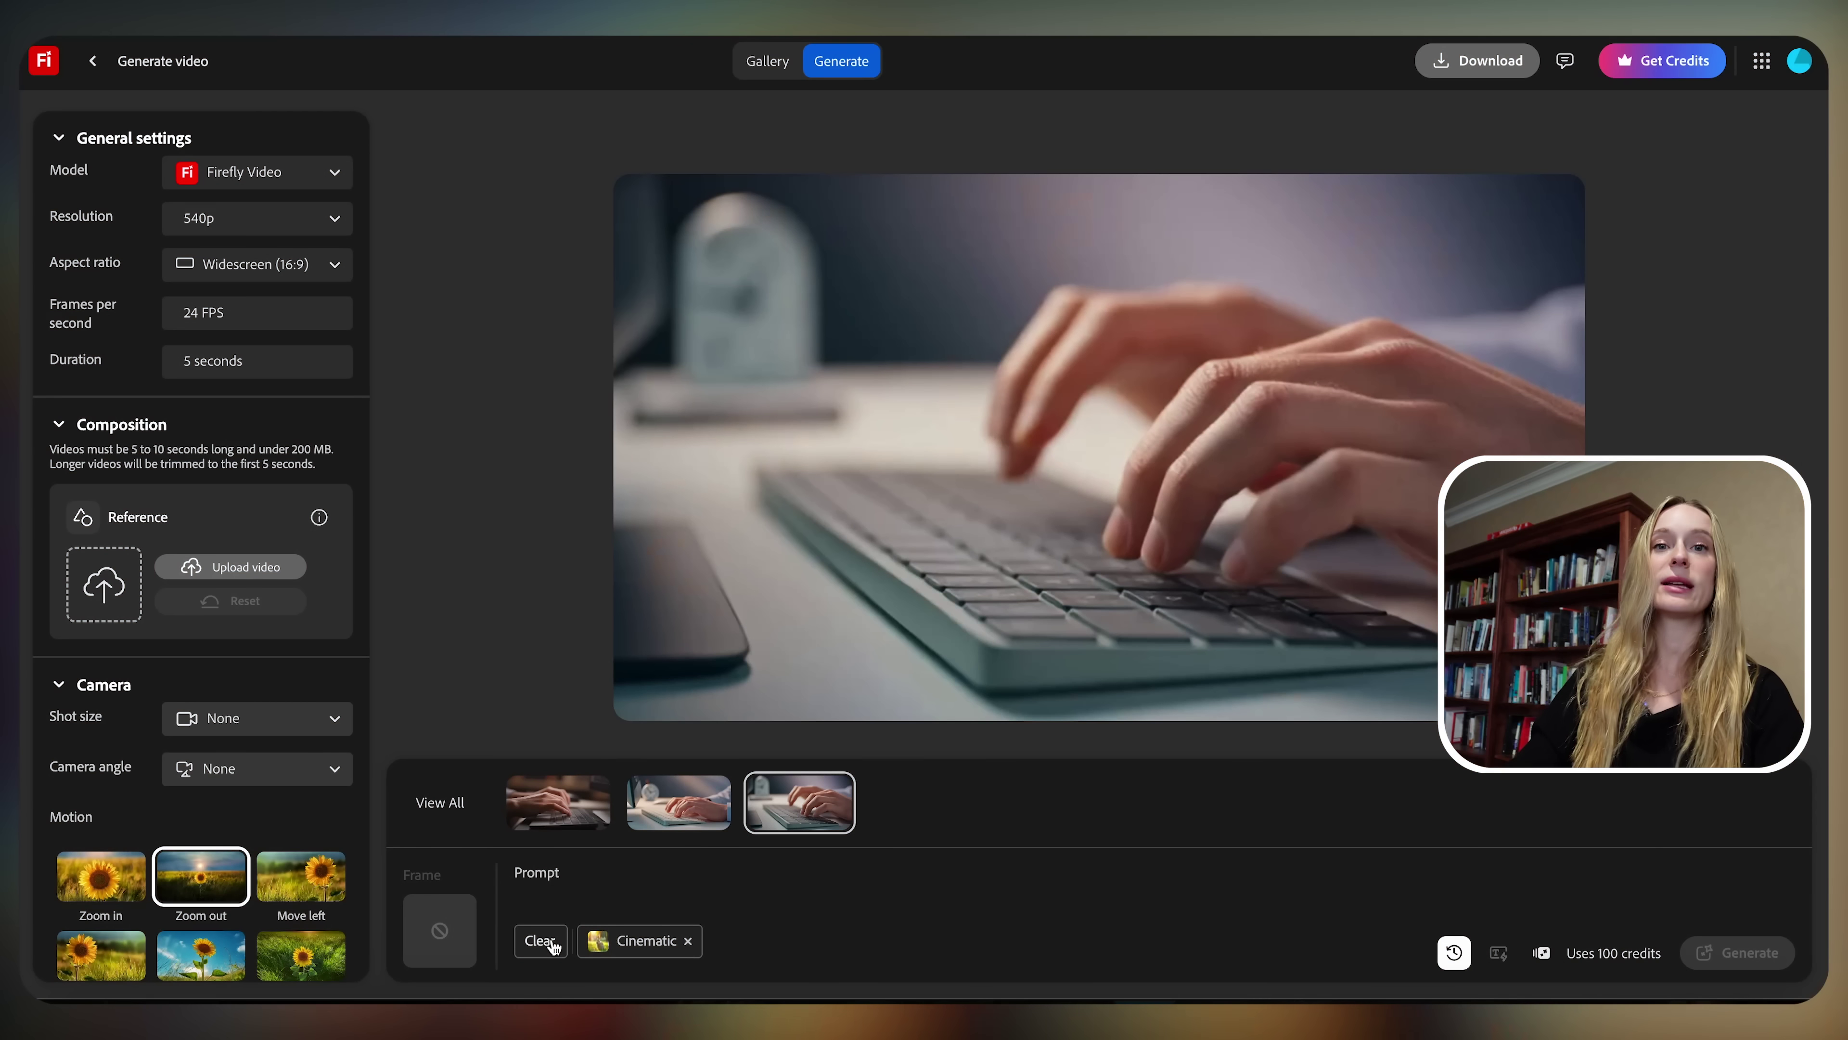
# Clear the Cinematic style, generate 'Drone shot over a futuristic skyline at sunrise', and play the preview.
pyautogui.click(551, 941)
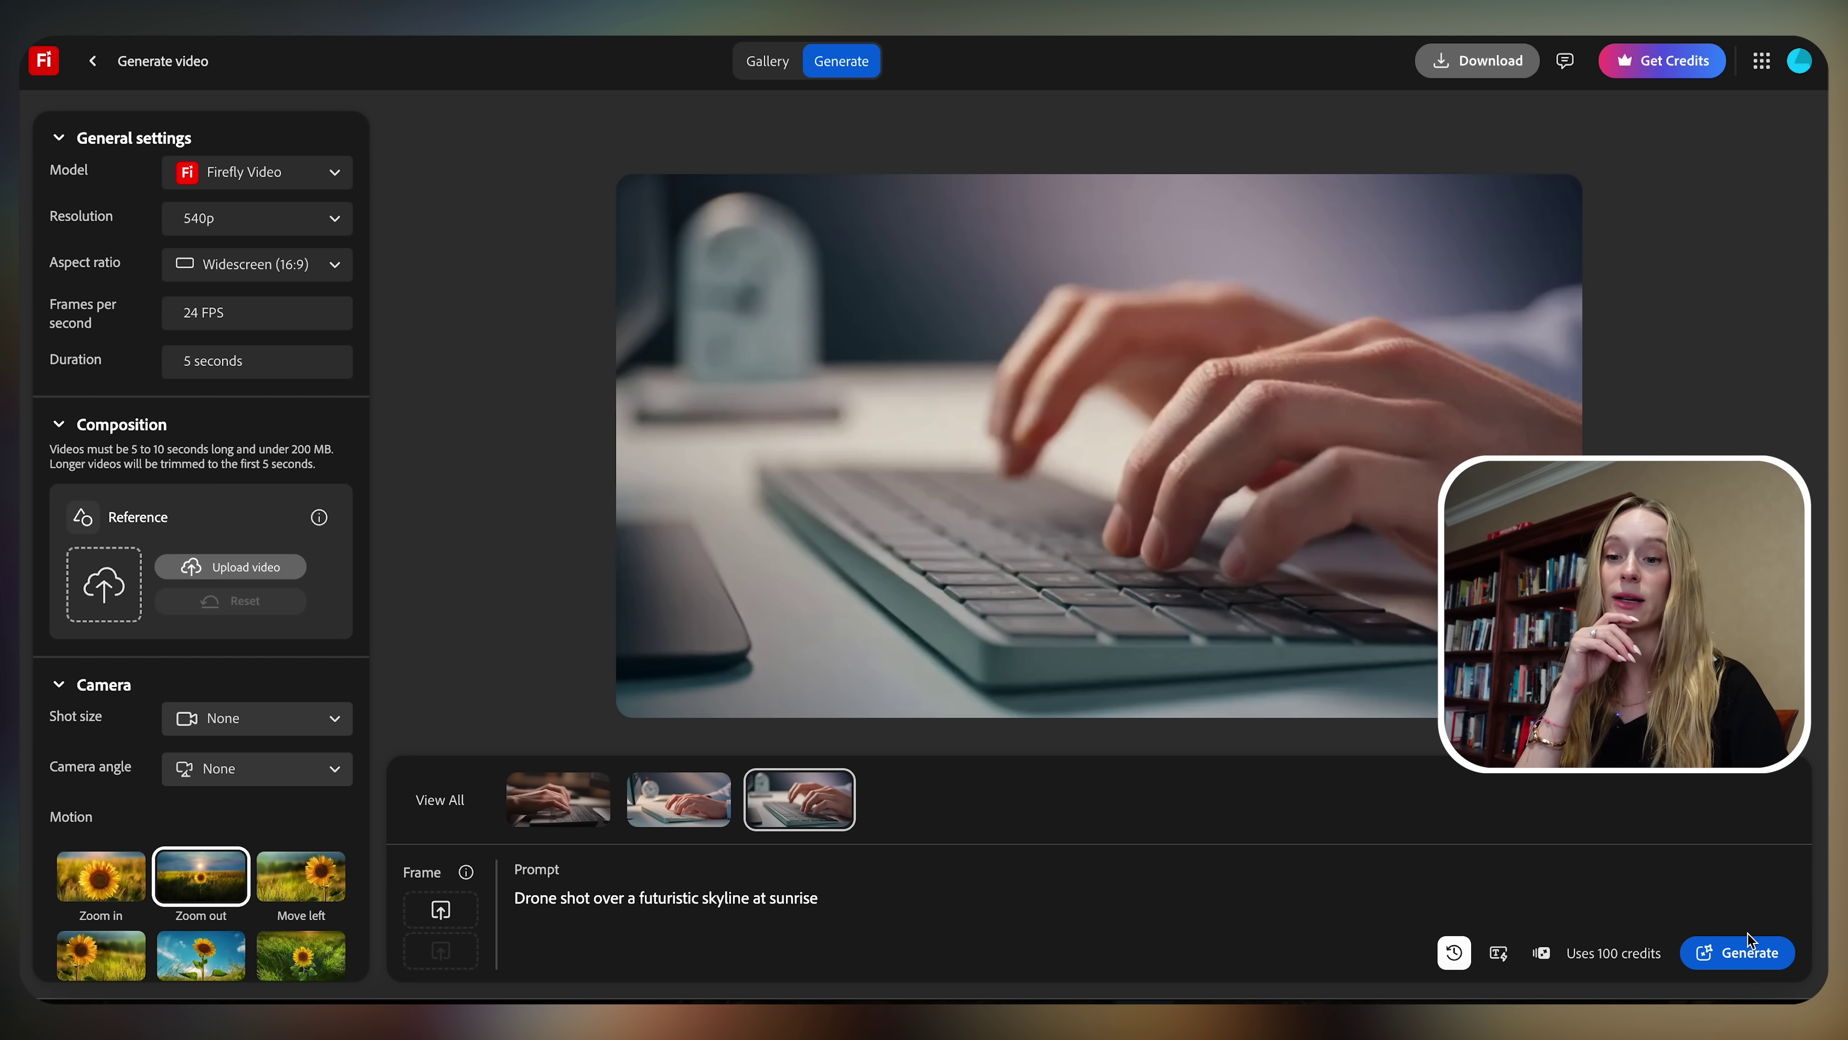
pyautogui.click(1746, 966)
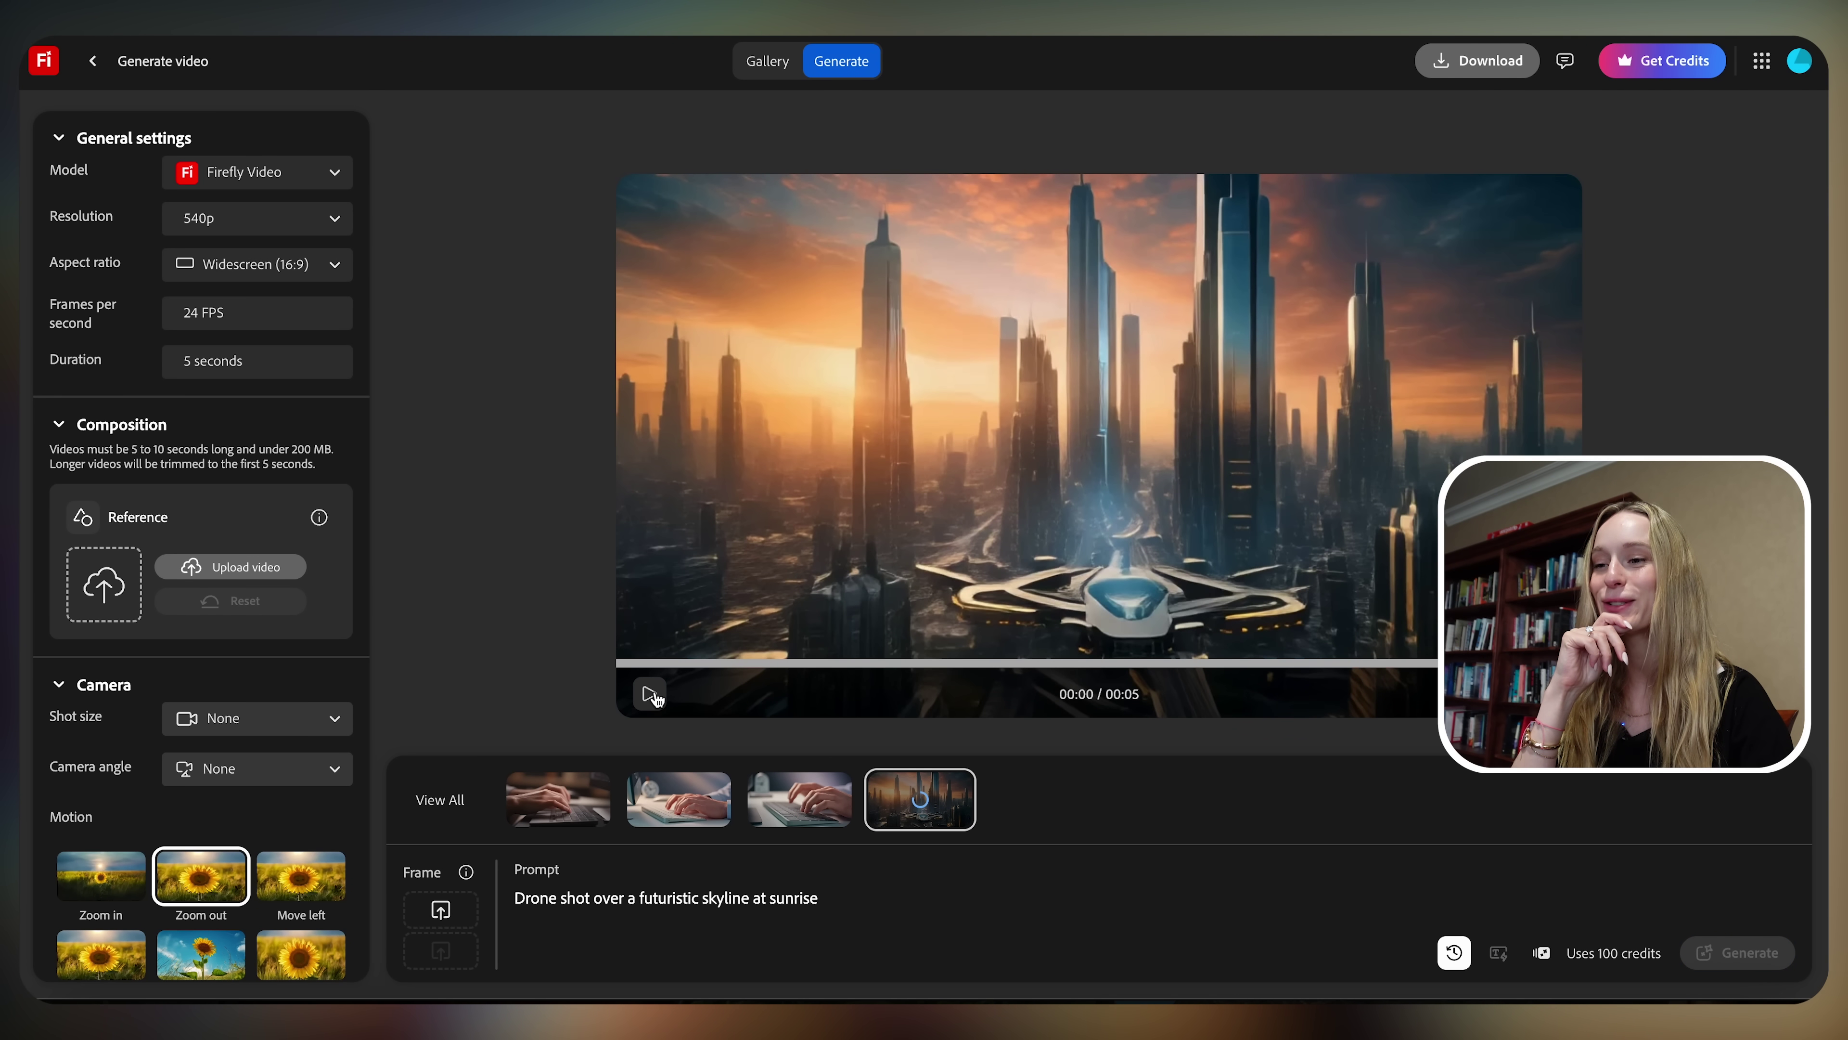
pyautogui.click(651, 696)
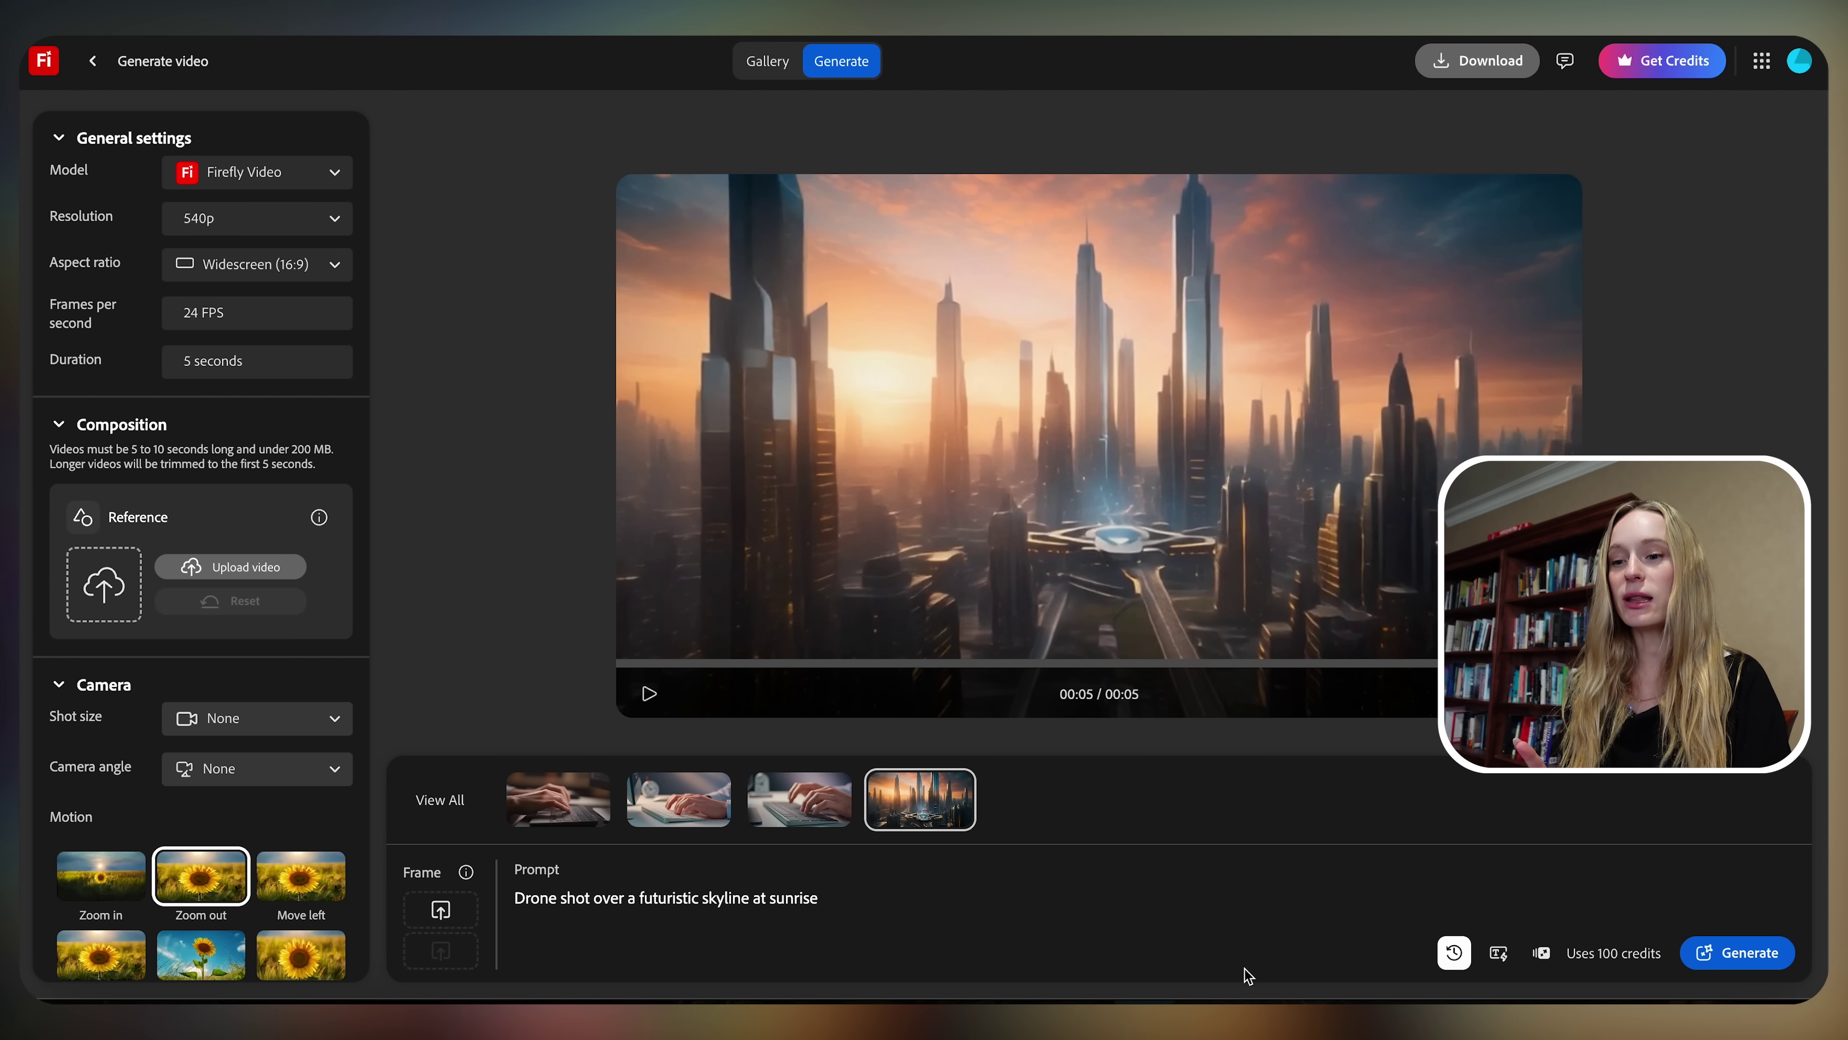
# Enhance the skyline prompt into a golden-sunrise glass-tower description and generate a 5-second clip from it.
pyautogui.click(1489, 969)
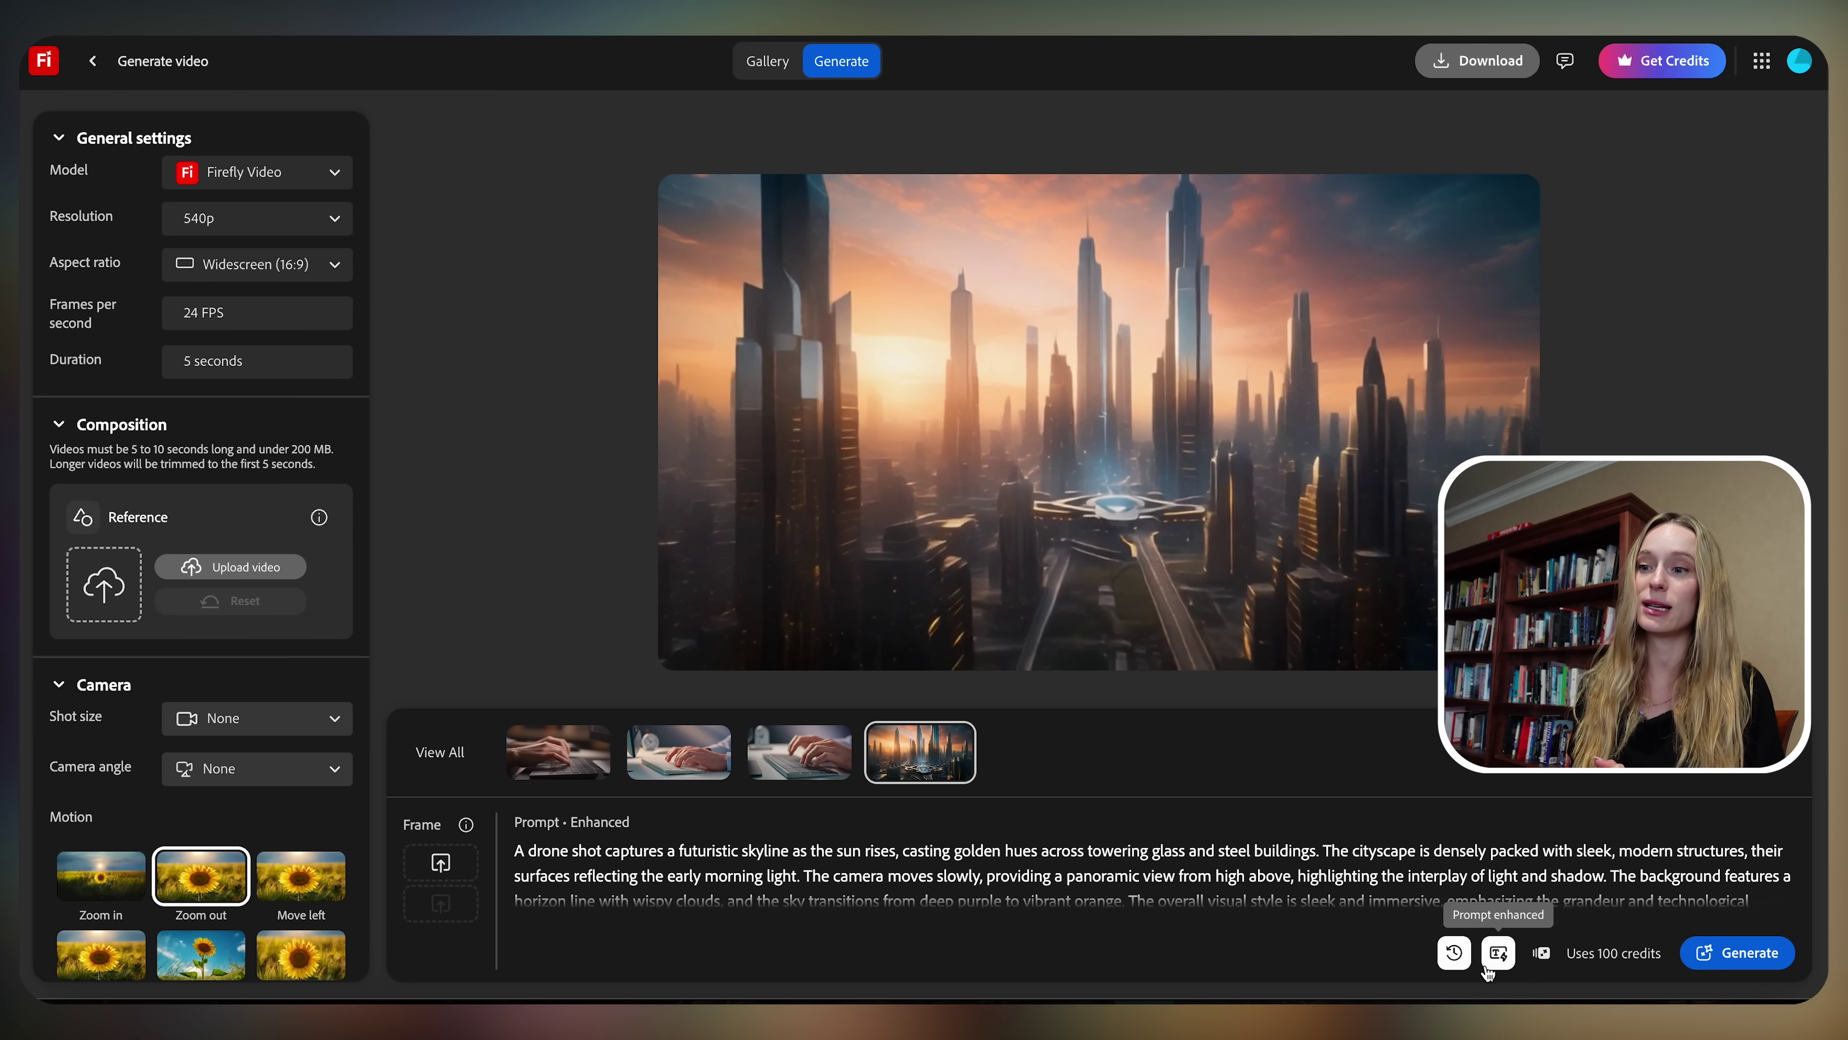
pyautogui.click(1761, 954)
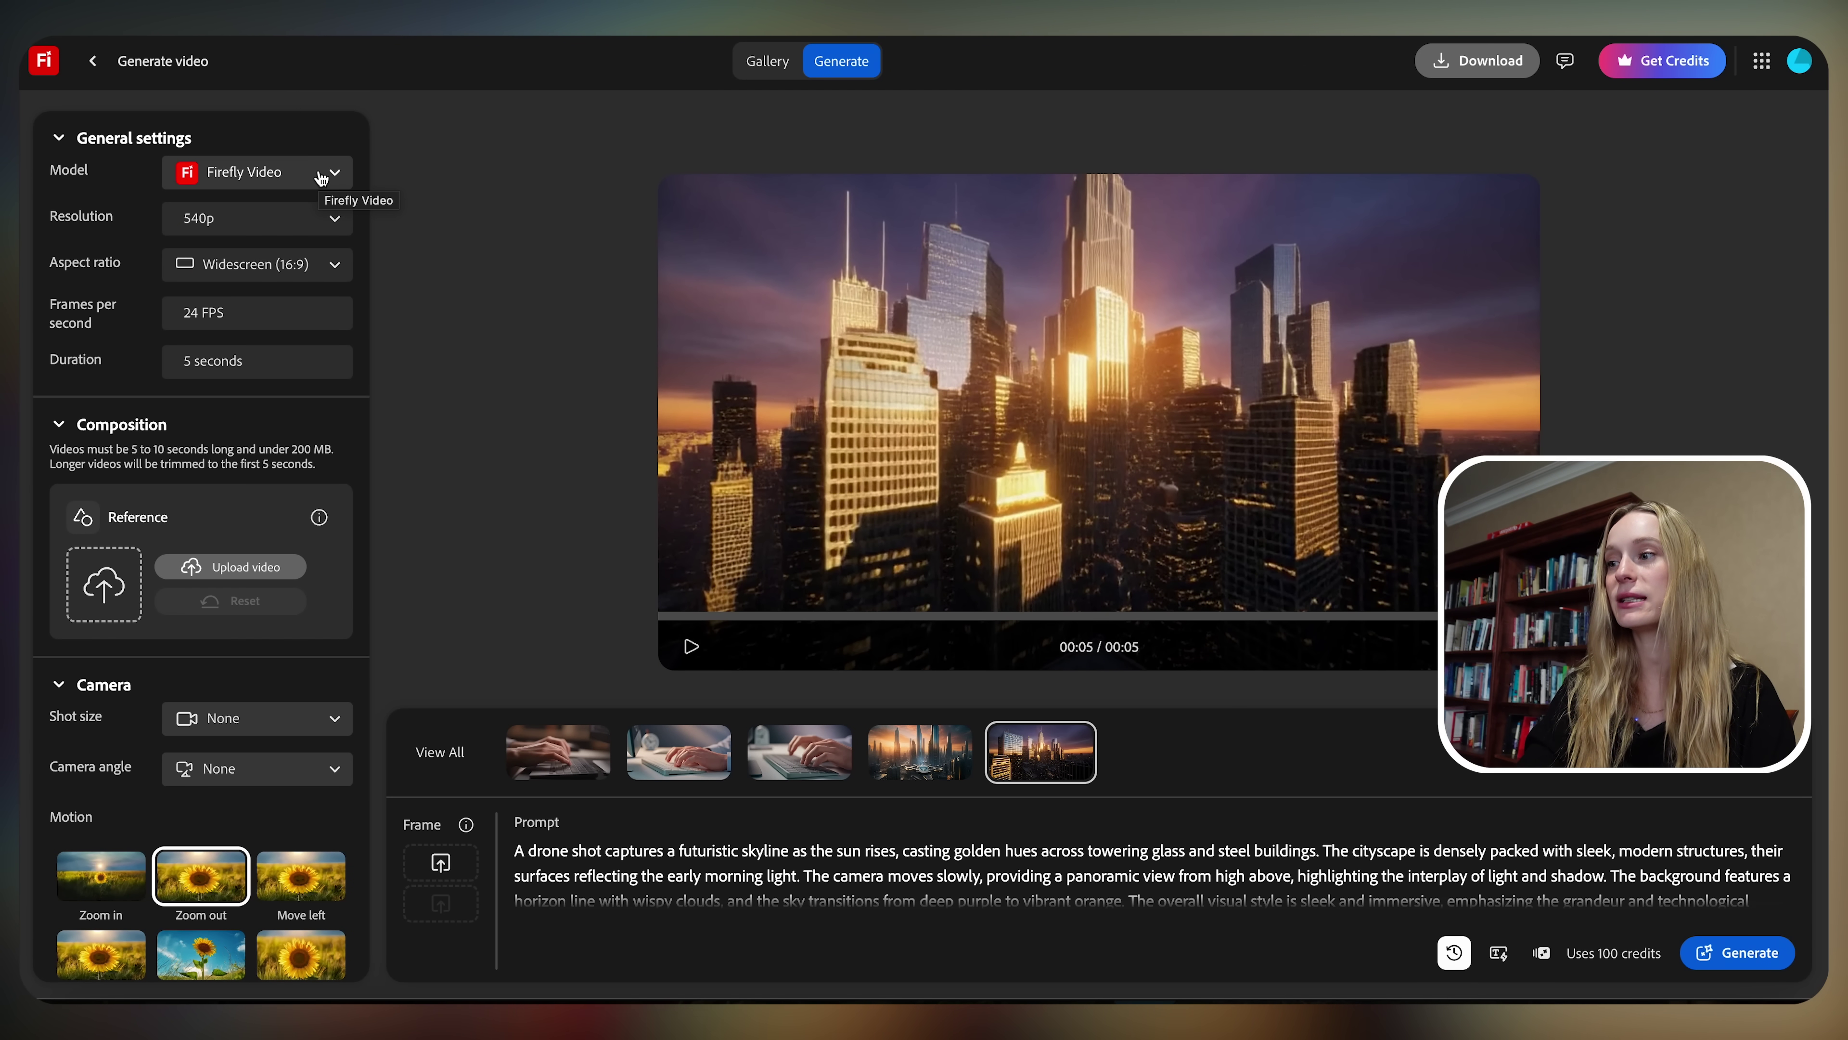
pyautogui.click(236, 186)
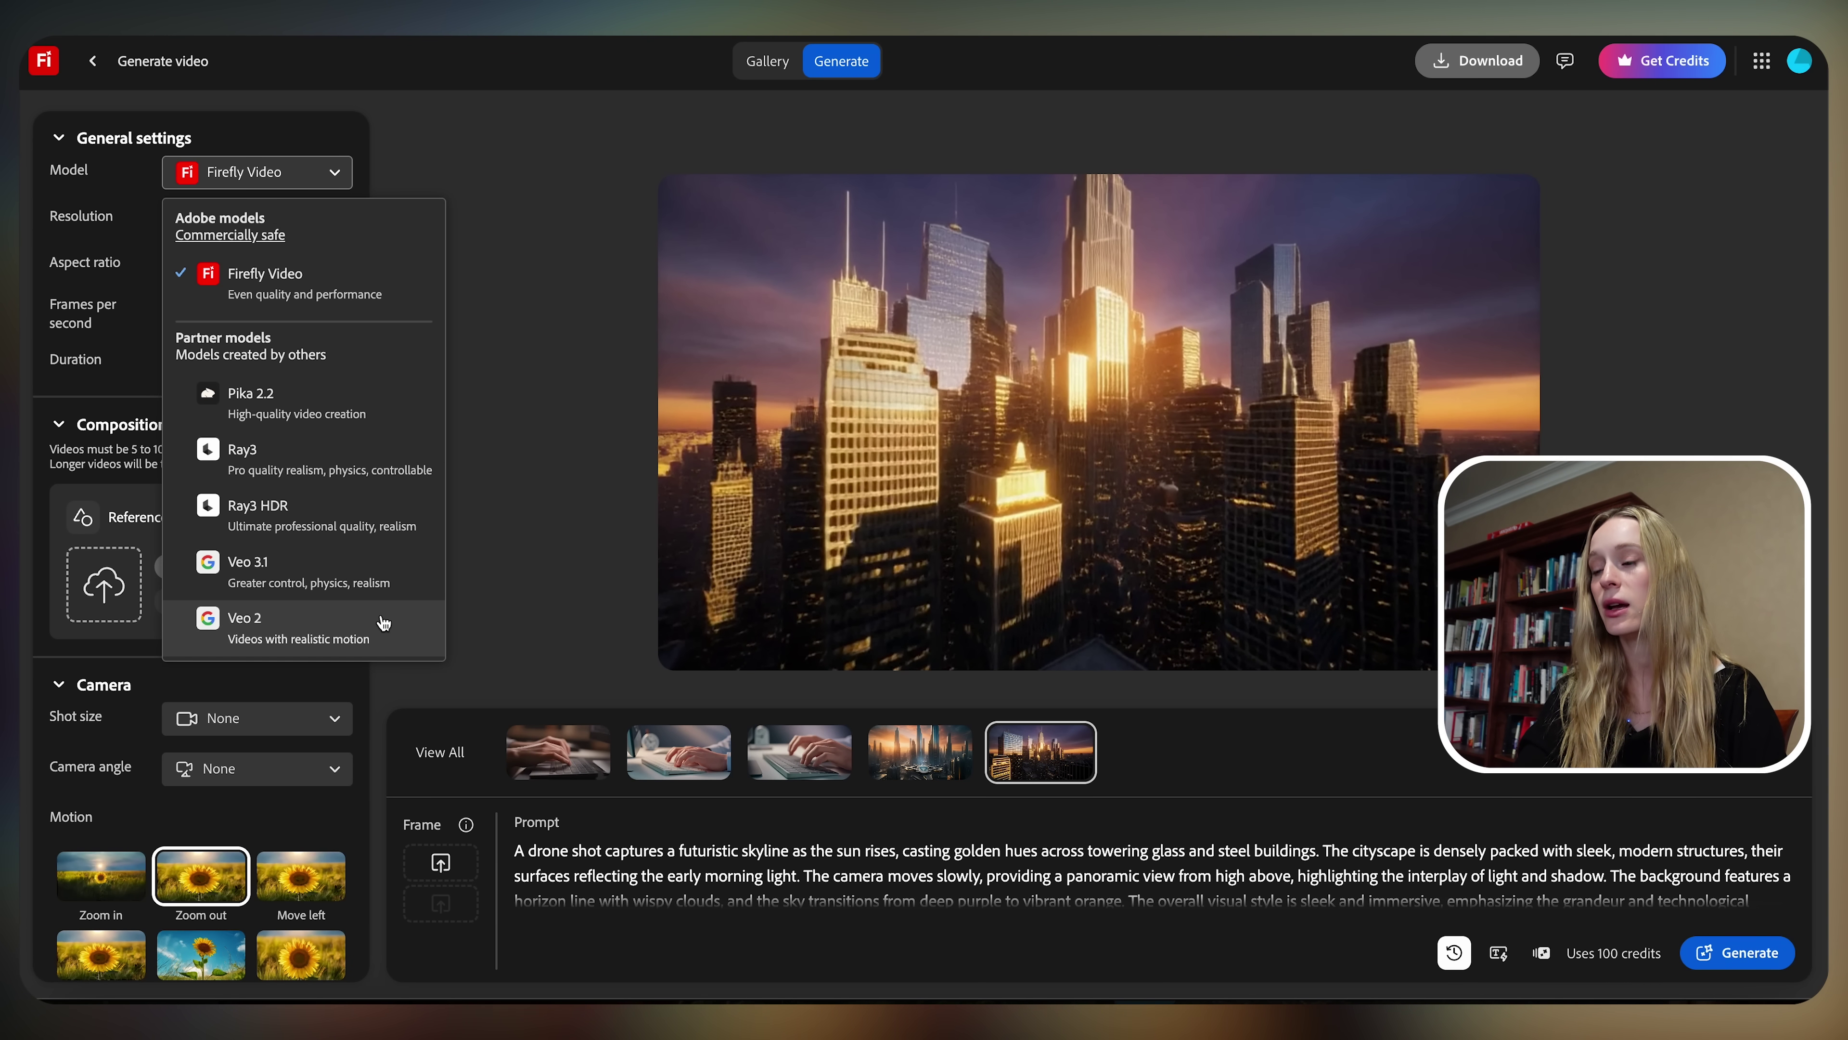
pyautogui.click(599, 366)
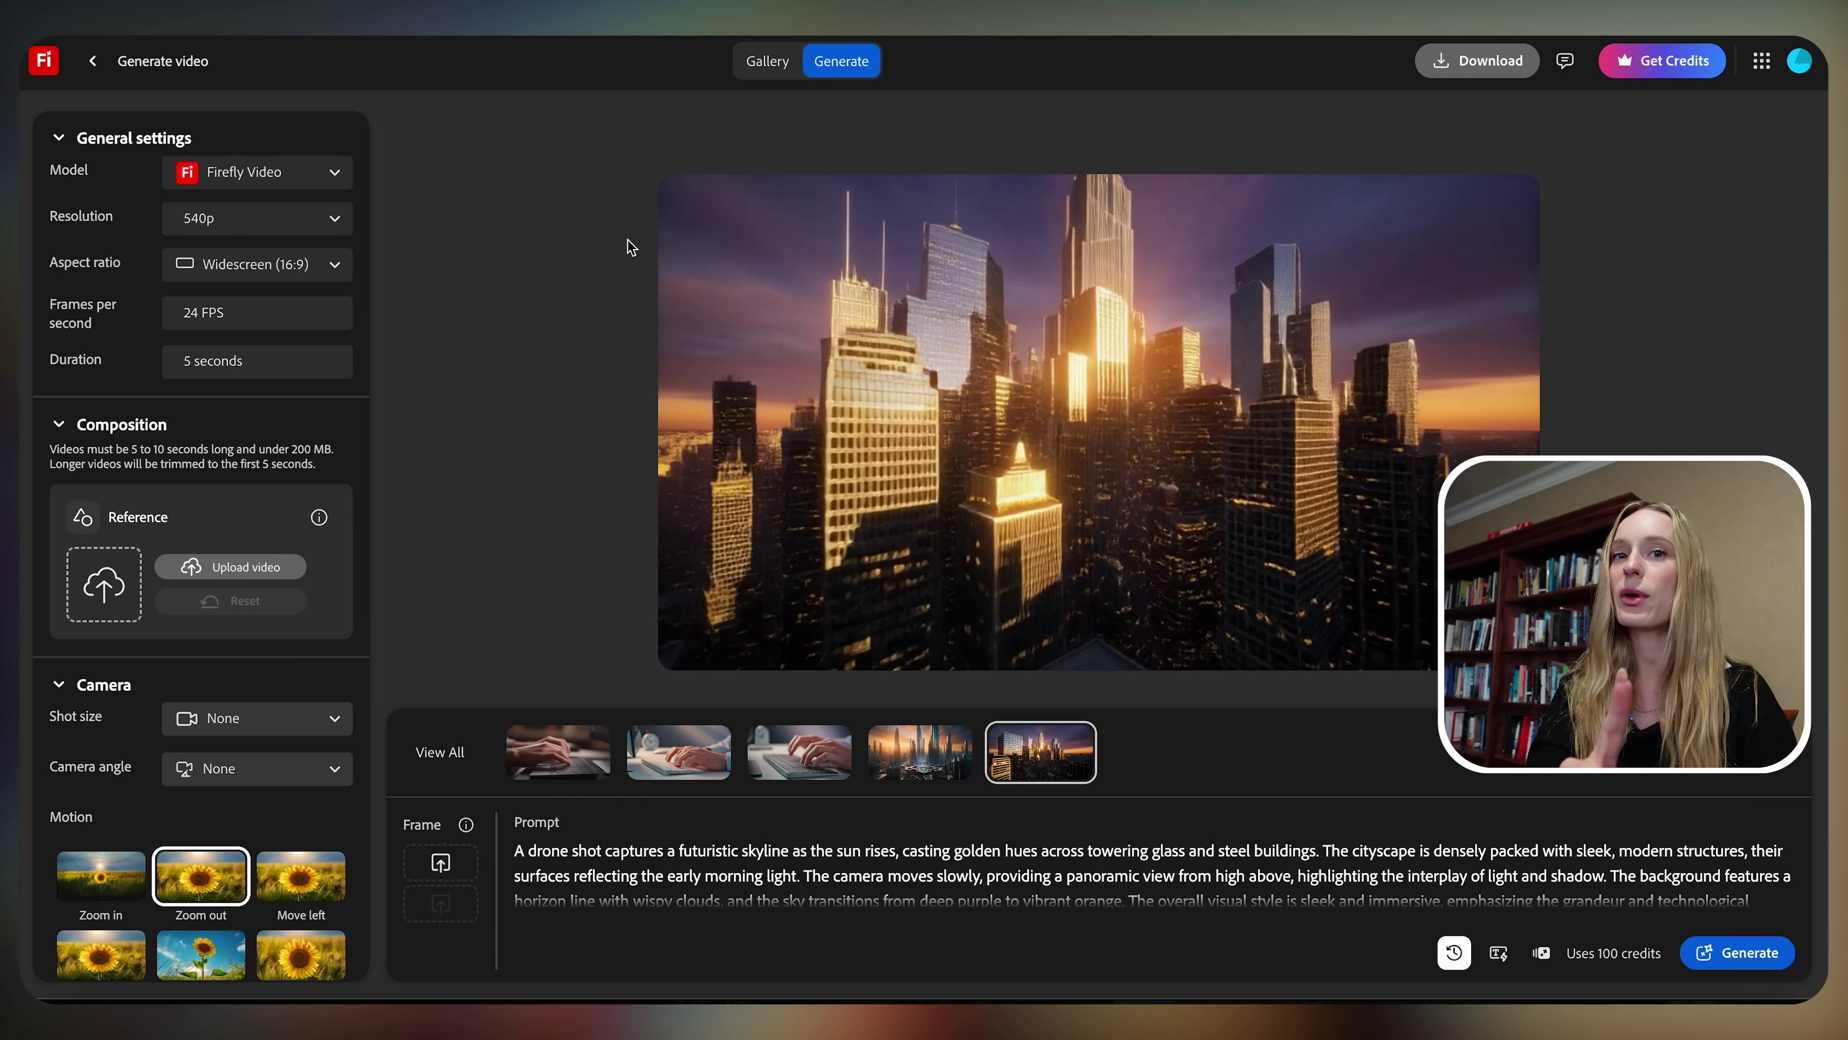
# Replace the prompt with 'Glowing data streams weaving through a circuit board like city traffic' and play the result.
pyautogui.click(683, 875)
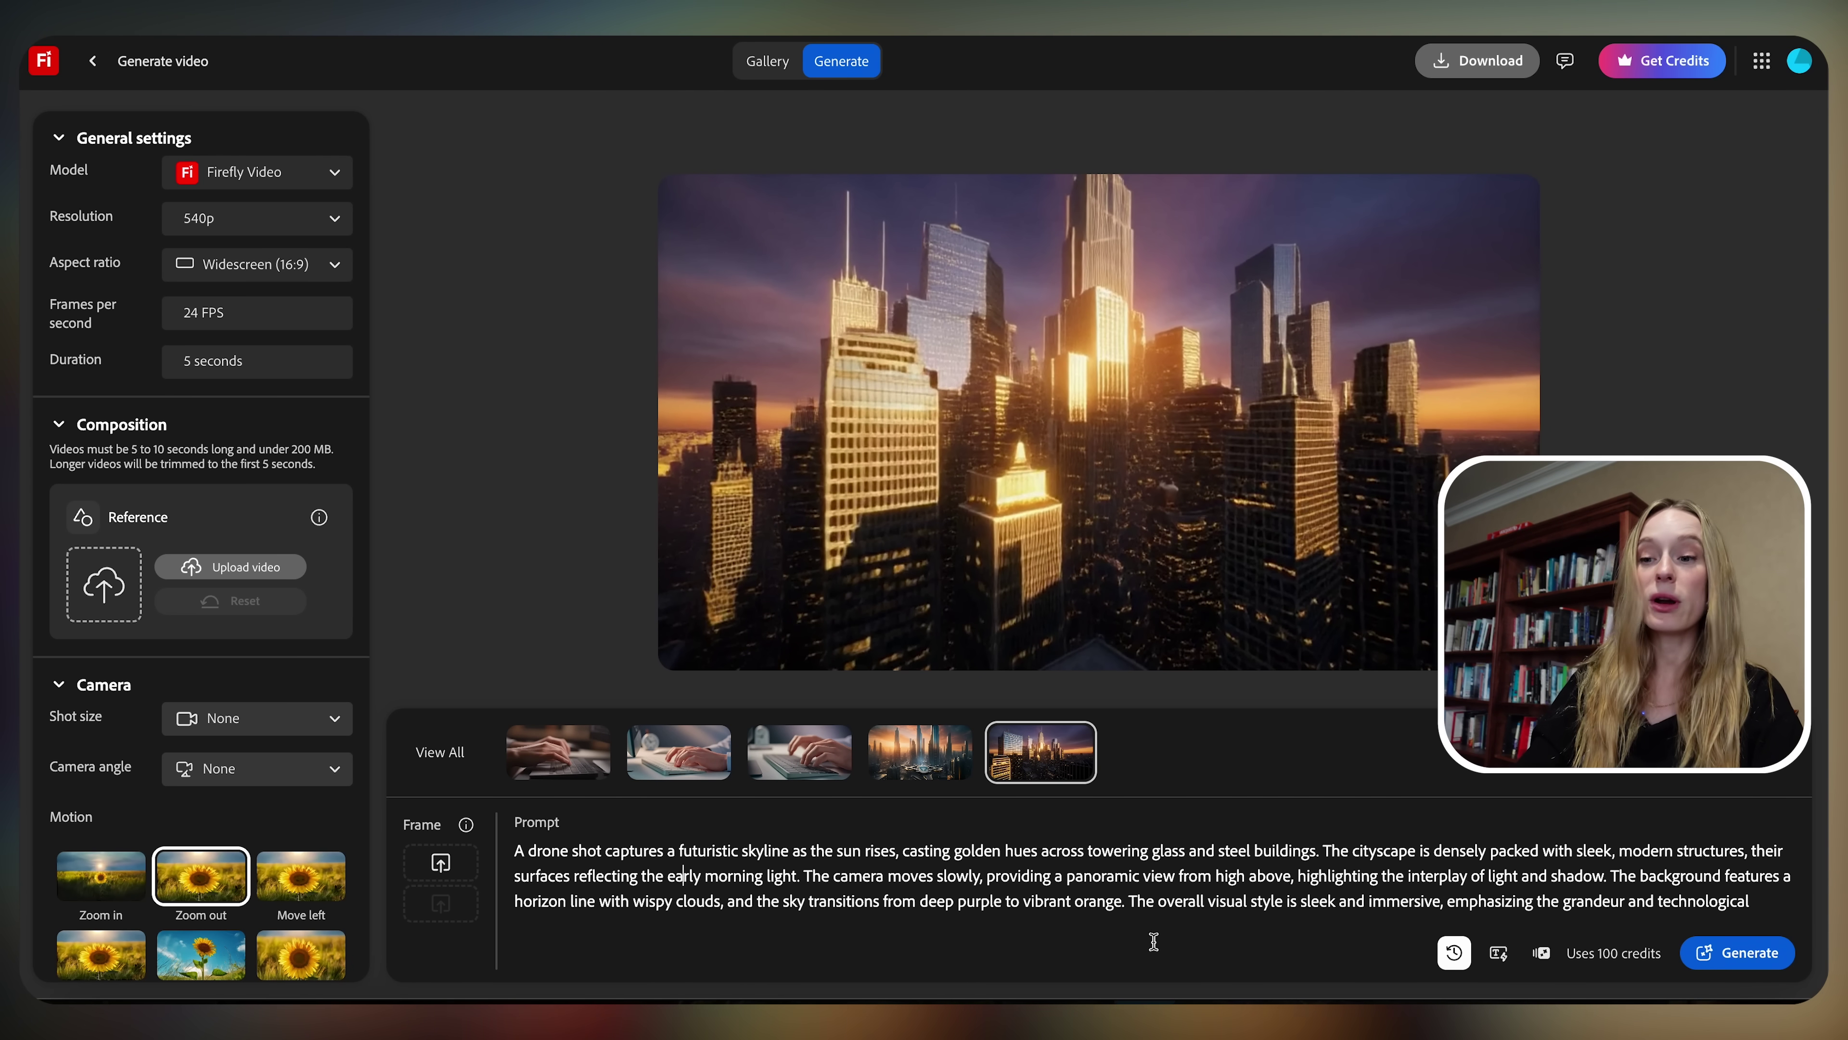
pyautogui.hotkey('ctrl', 'a')
pyautogui.press('BackSpace')
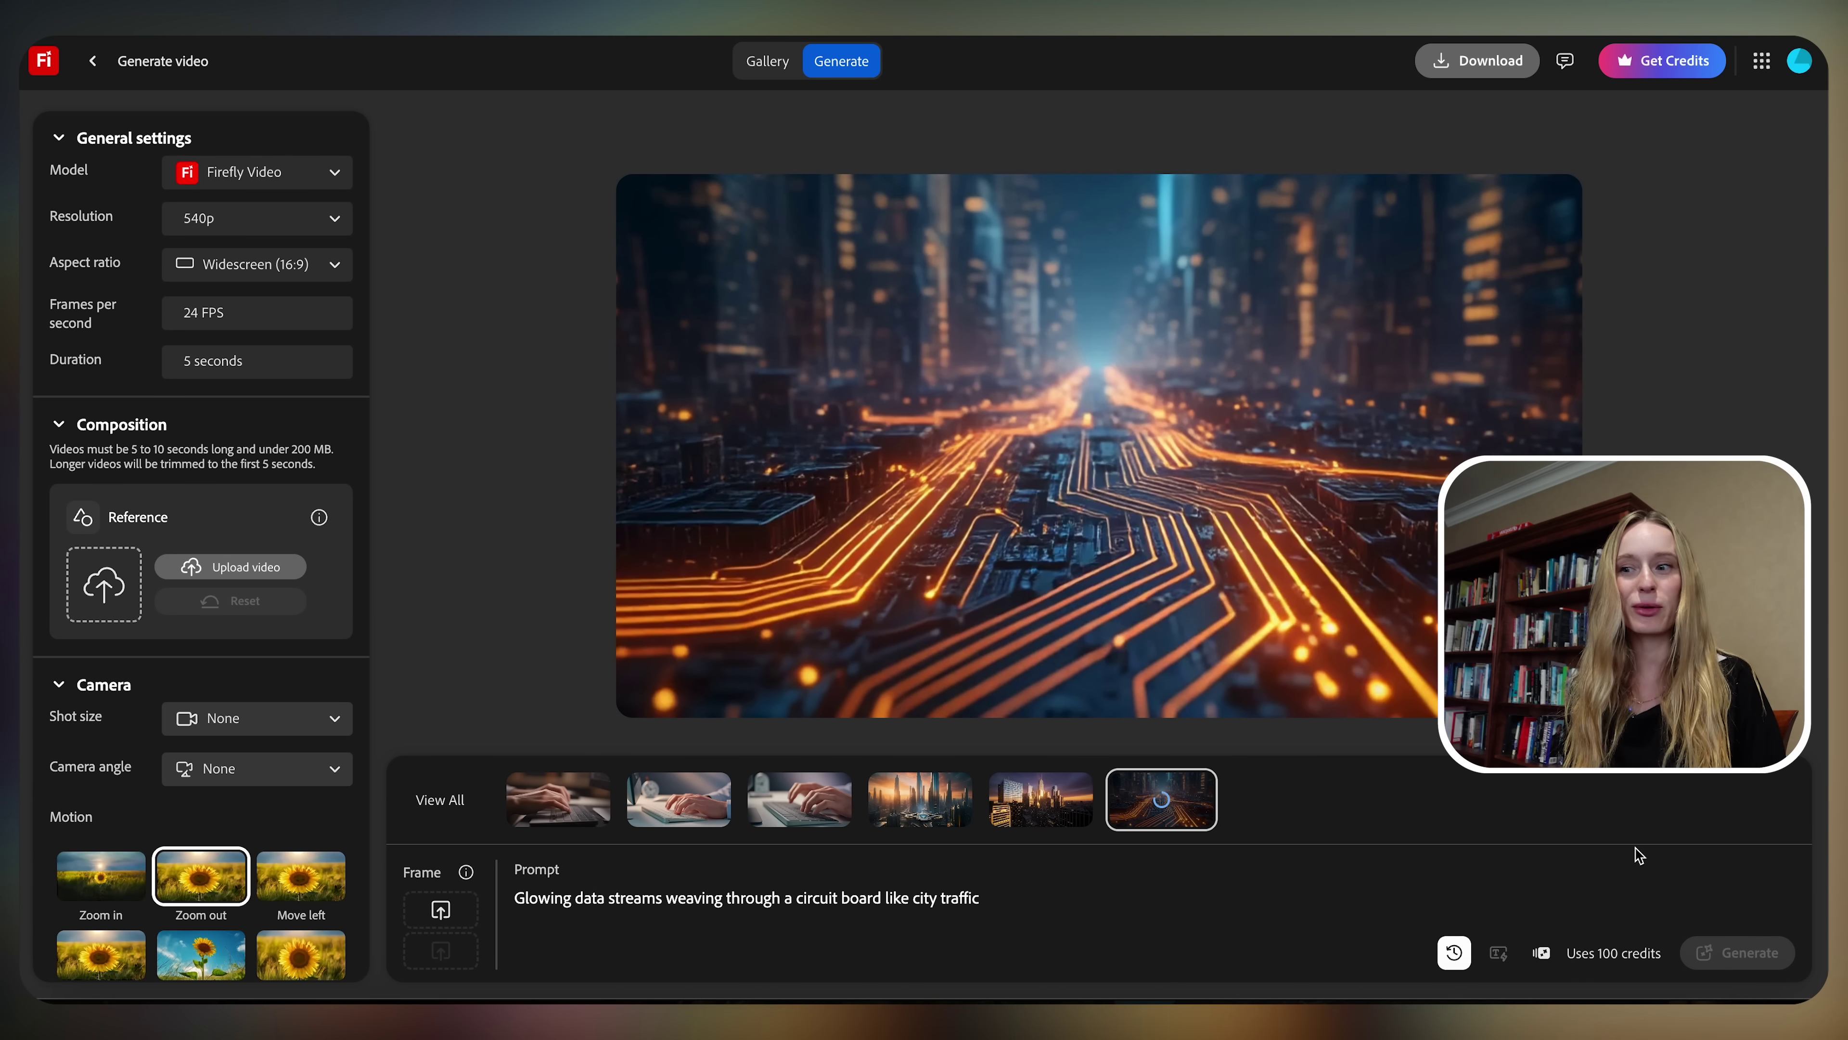
pyautogui.moveTo(643, 708)
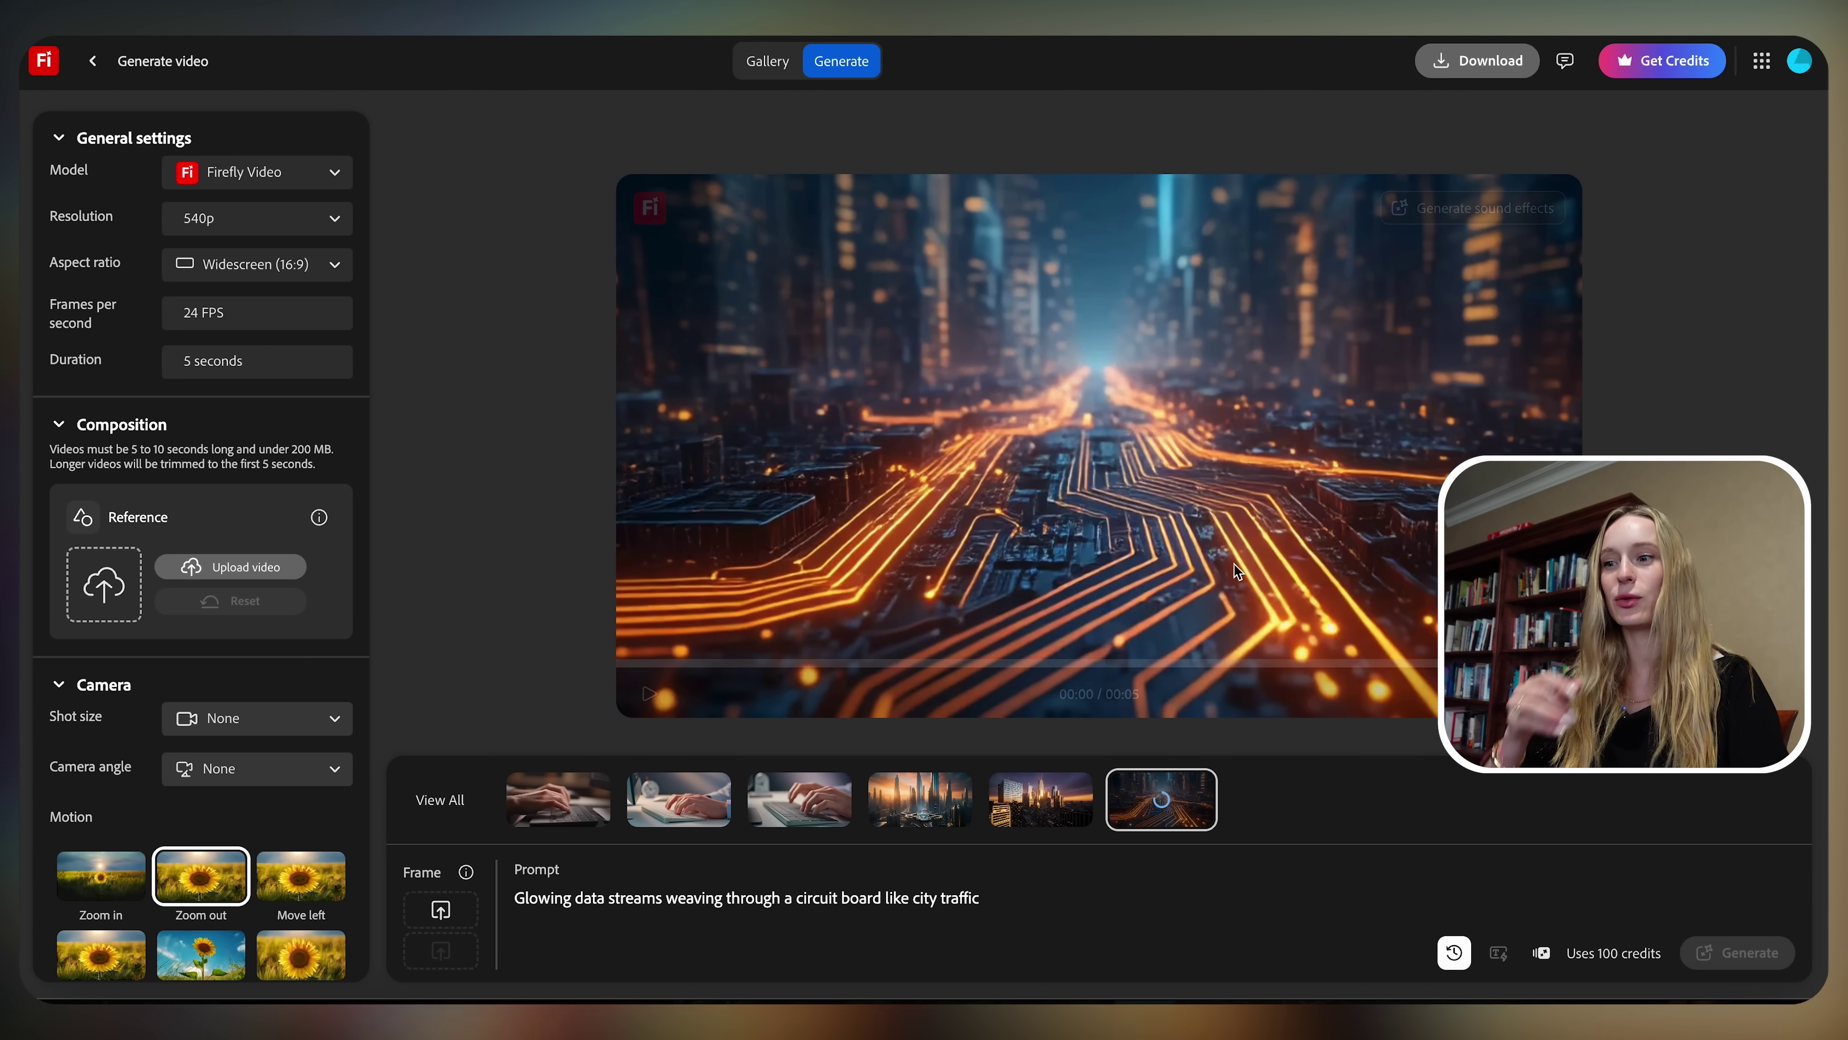
pyautogui.click(650, 696)
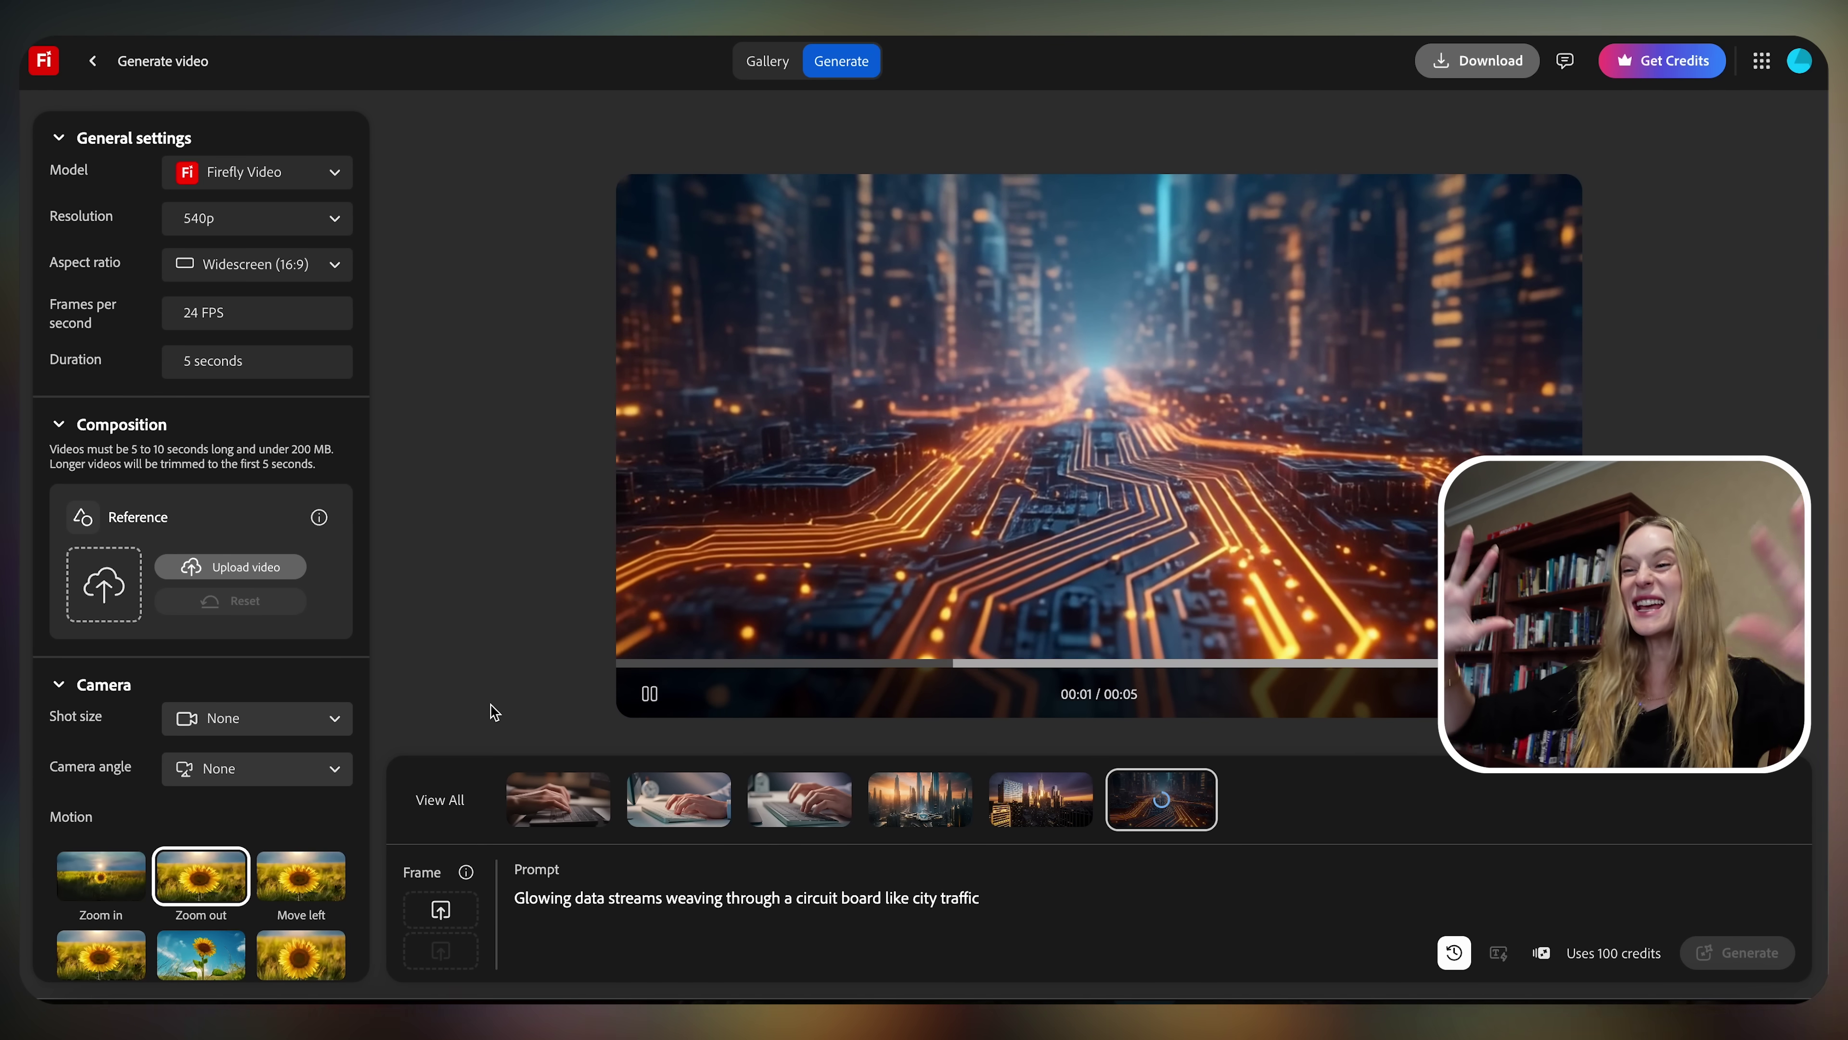